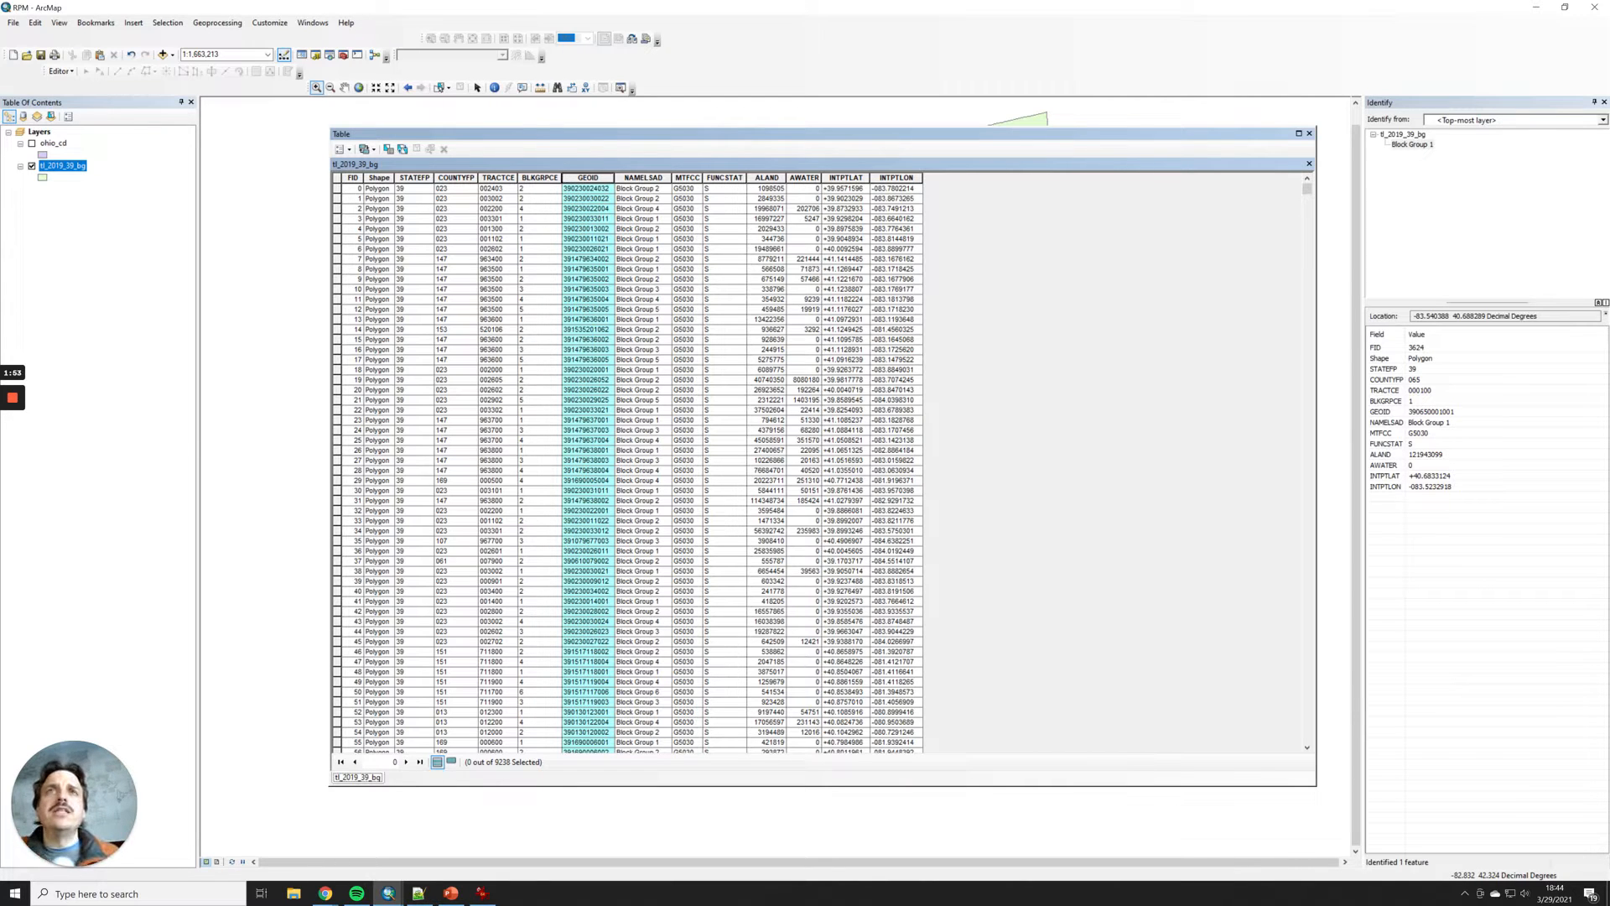
- Widen the table's GEOID column, and inspect the GEOID field's data type and length in the tl_2019_39_bg layer properties
{"action": "left_click_drag", "start_coordinate": [615, 177], "coordinate": [644, 177]}
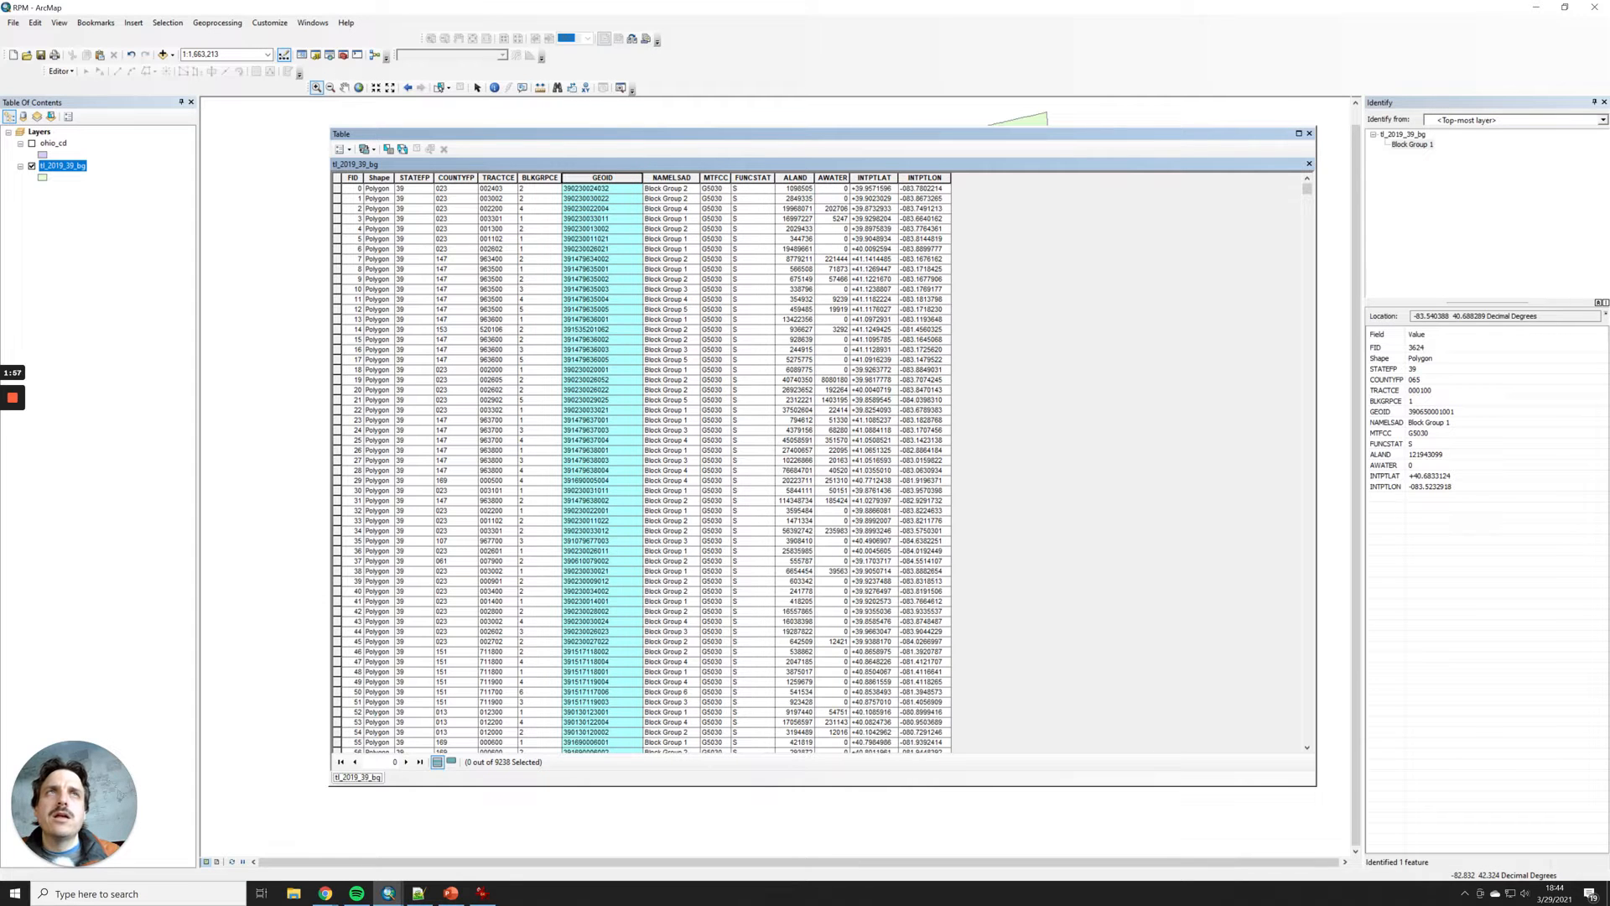
{"action": "left_click", "coordinate": [1309, 133]}
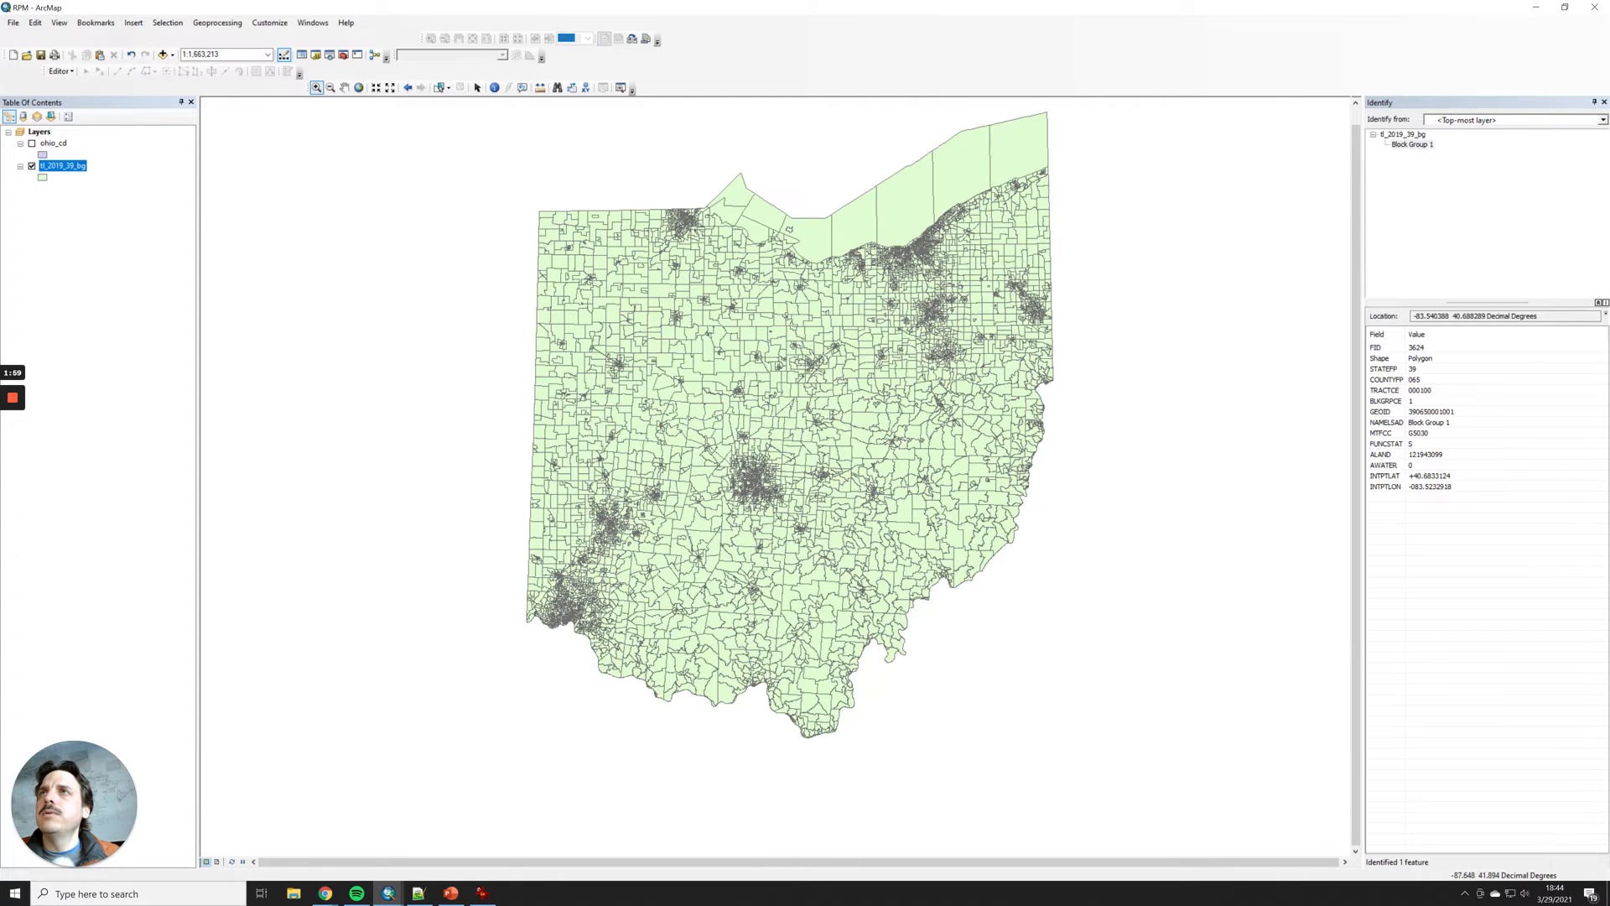
{"action": "double_click", "coordinate": [72, 165]}
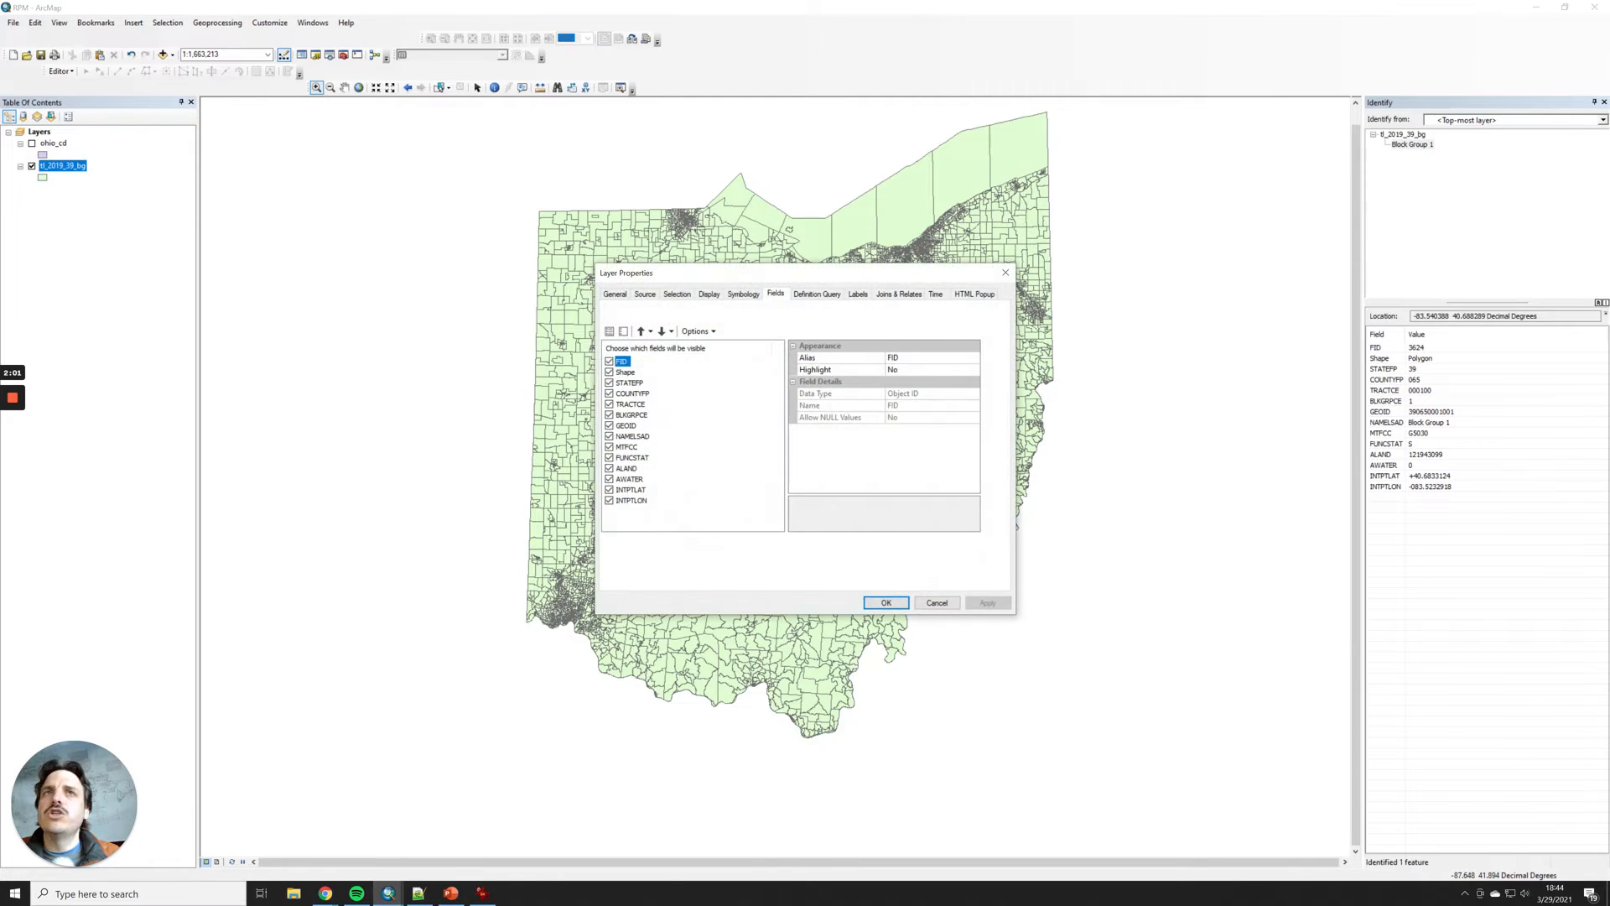
{"action": "left_click", "coordinate": [779, 292]}
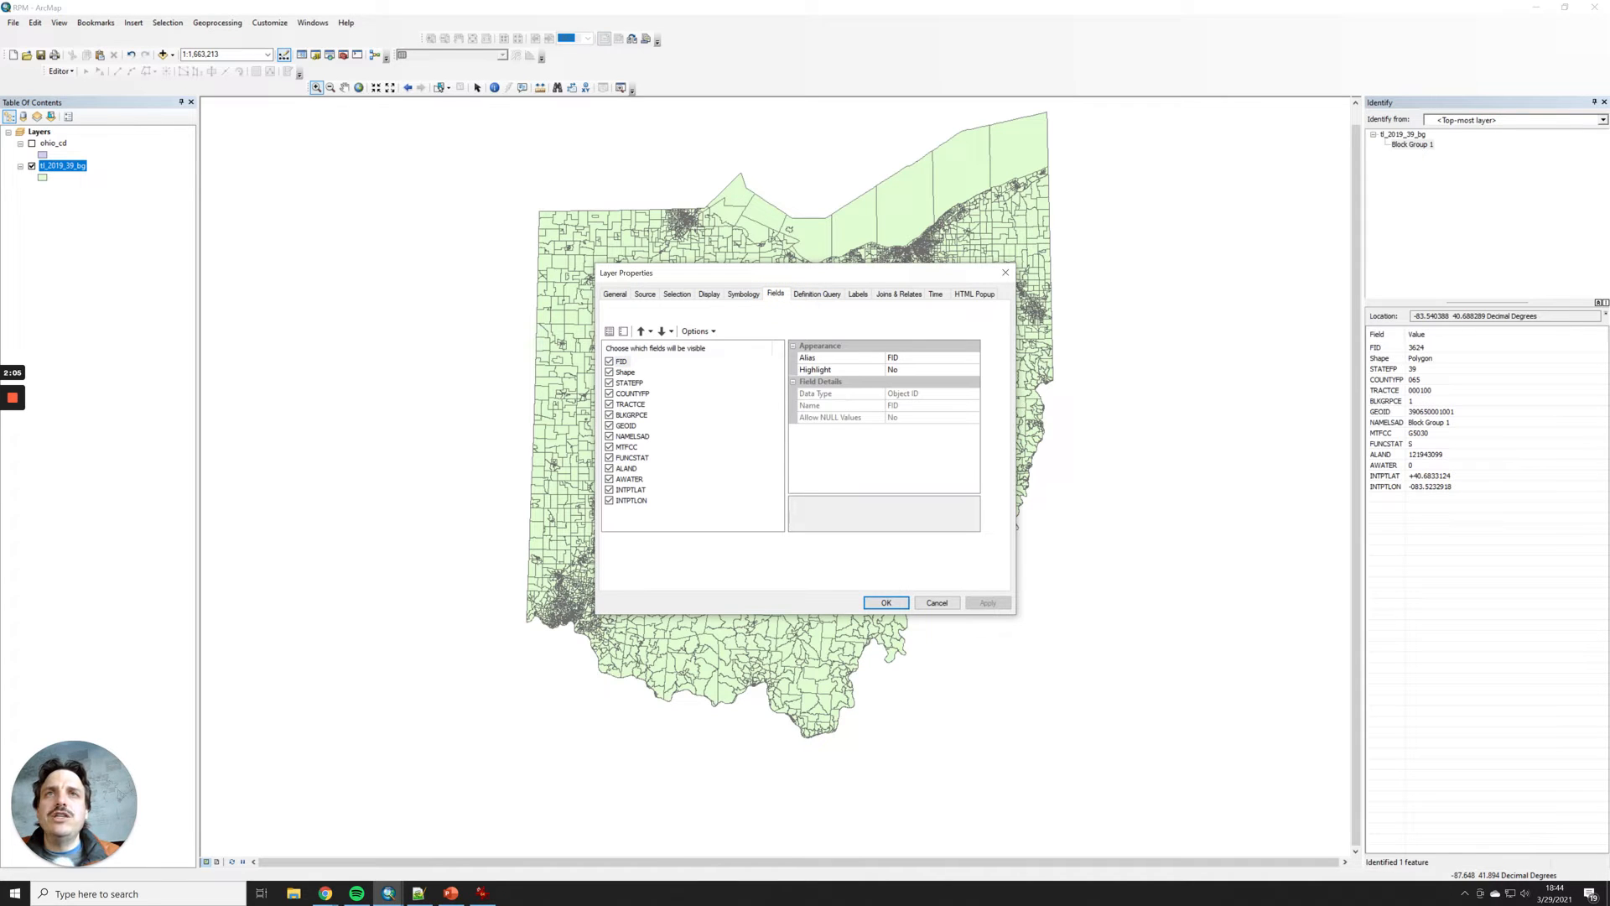
{"action": "left_click", "coordinate": [627, 426]}
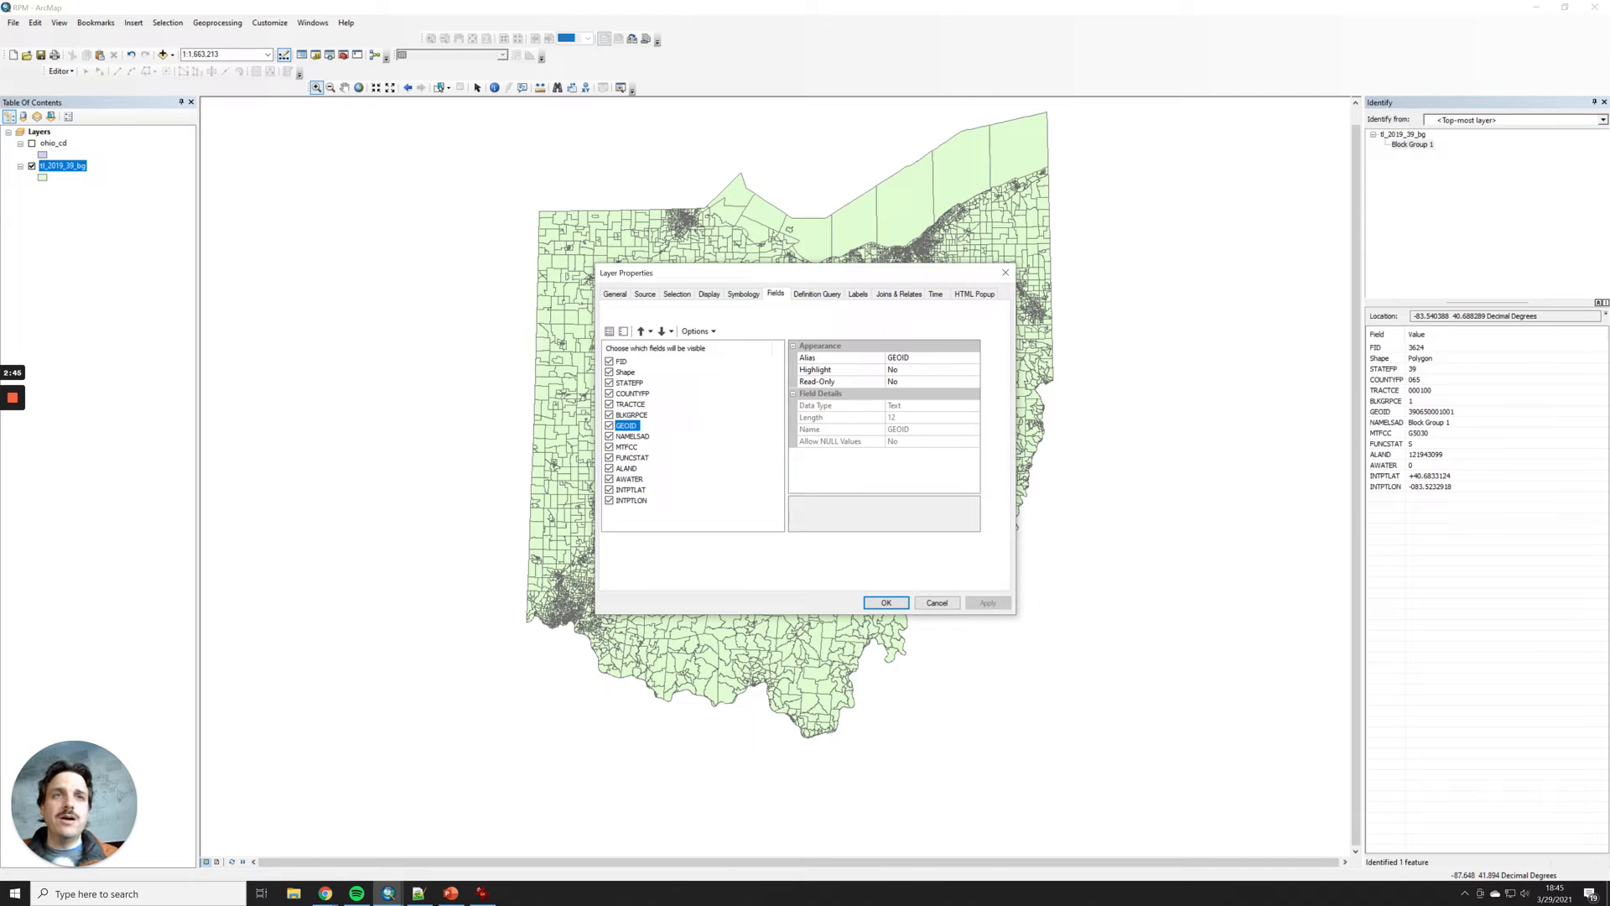
{"action": "left_click", "coordinate": [938, 603]}
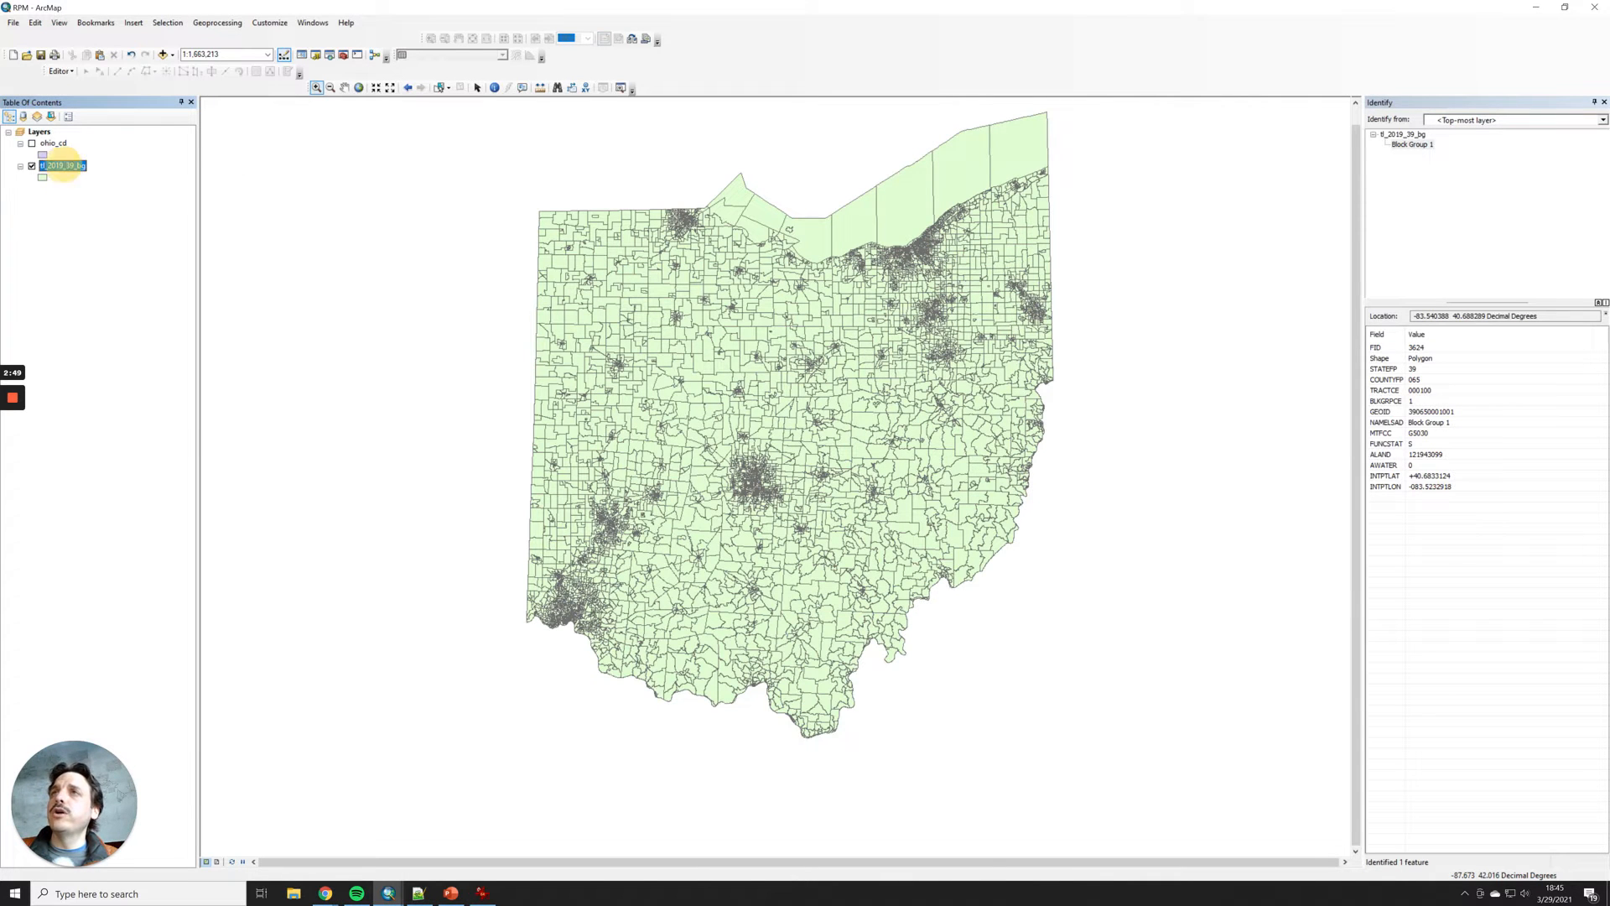
- Open the attribute table of the tl_2019_39_bg layer and move its window slightly higher
{"action": "right_click", "coordinate": [65, 167]}
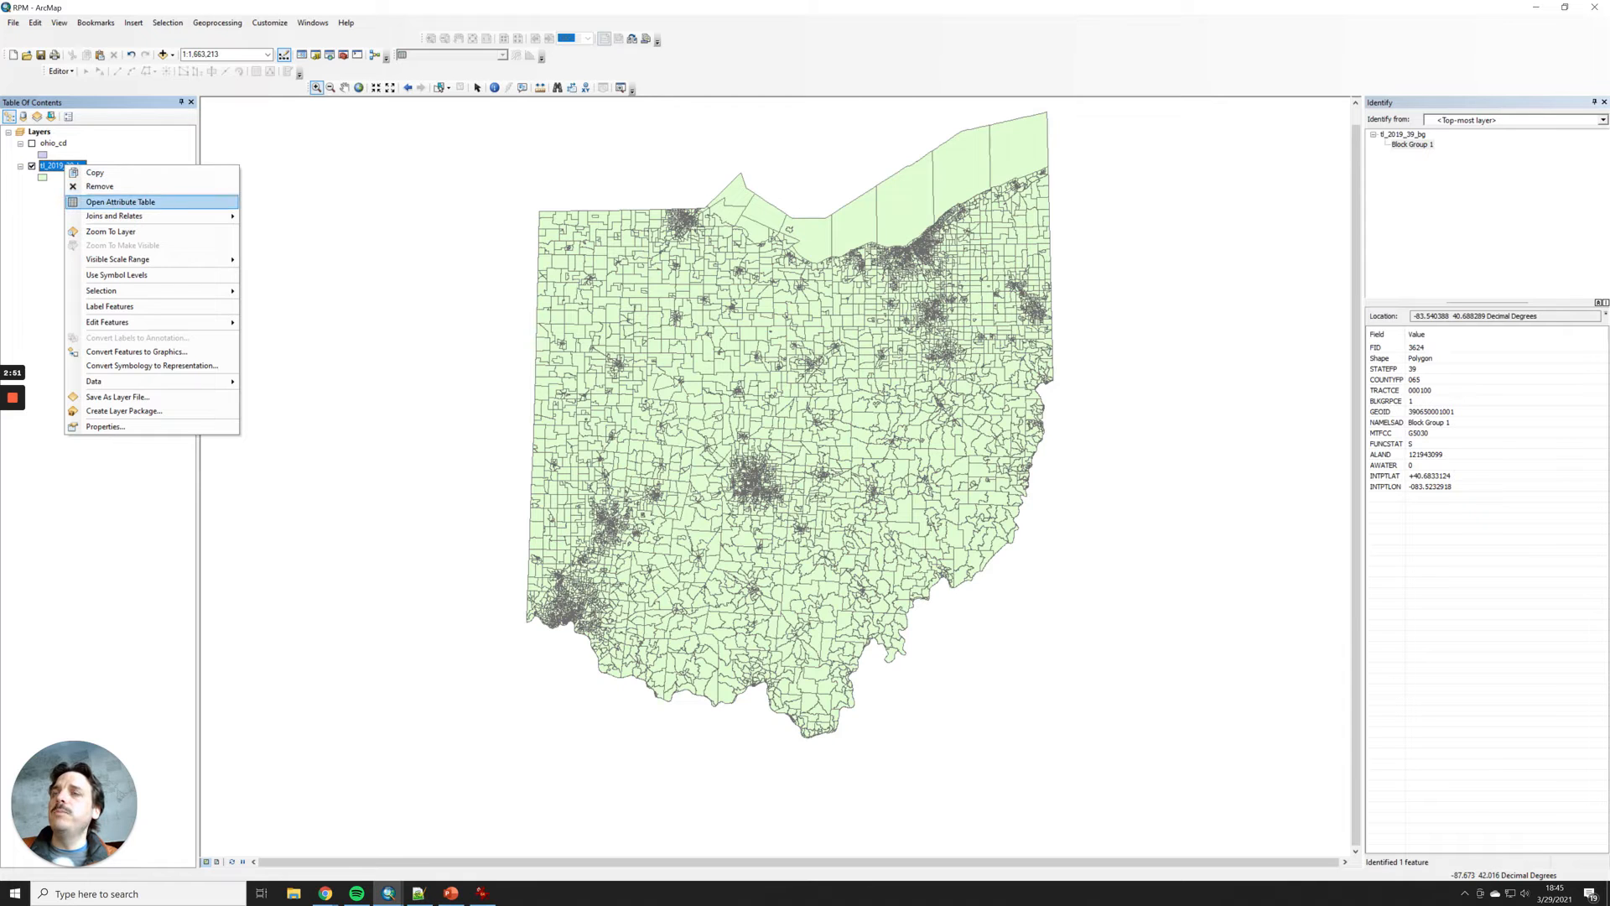
{"action": "left_click", "coordinate": [120, 202]}
{"action": "left_click_drag", "start_coordinate": [612, 133], "coordinate": [615, 118]}
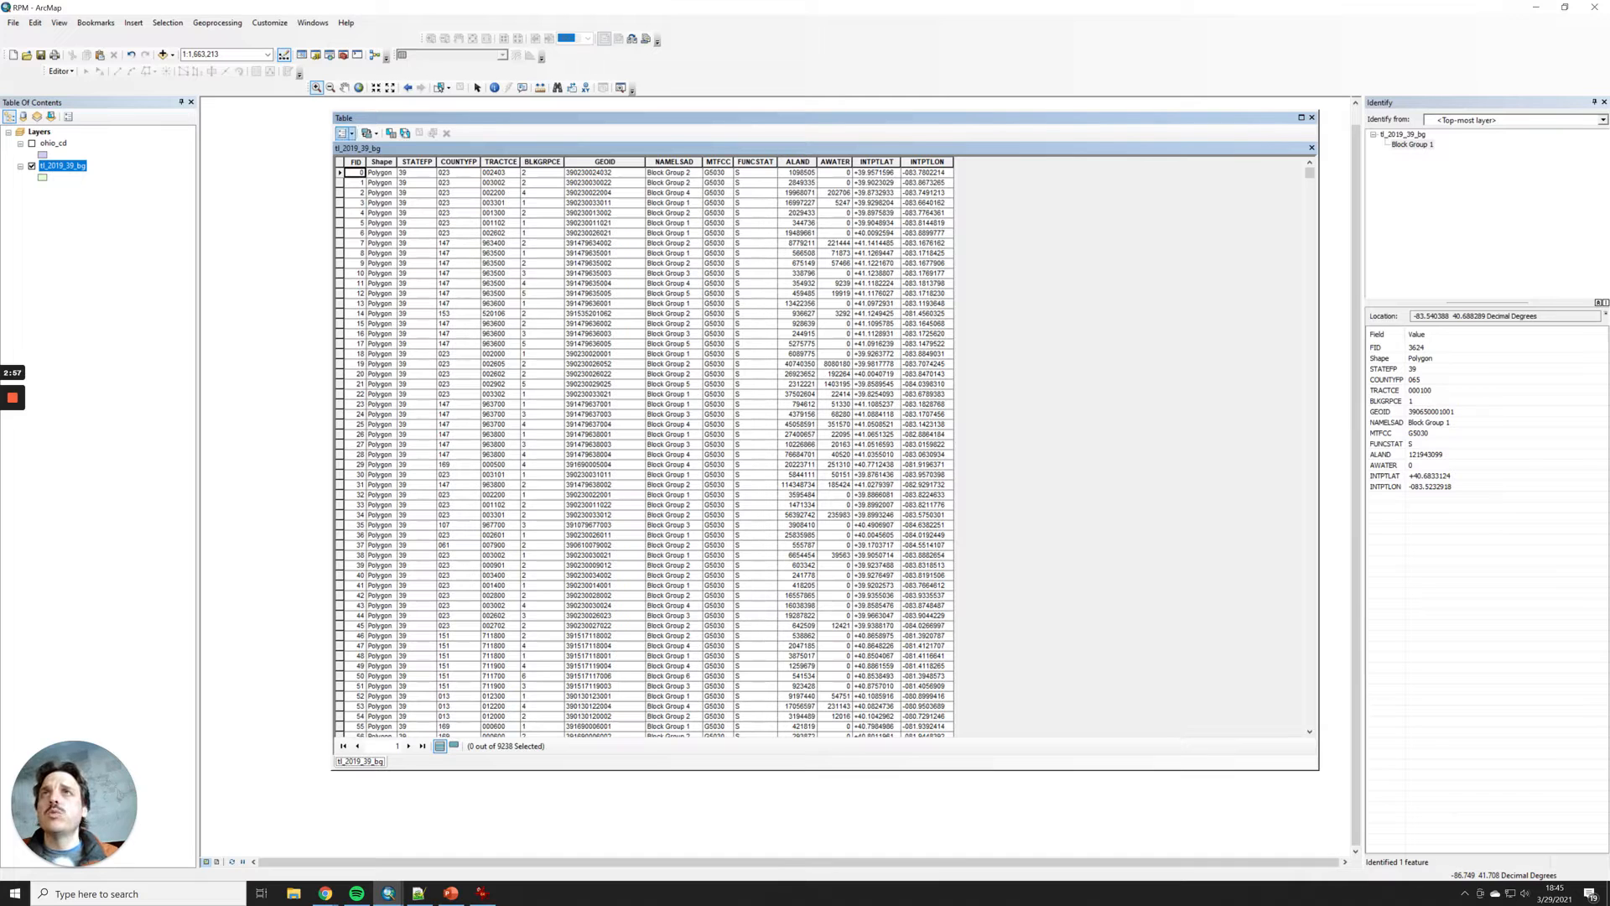
- Add a Long Integer field named geonum with precision 13 to the tl_2019_39_bg attribute table
{"action": "left_click", "coordinate": [343, 133]}
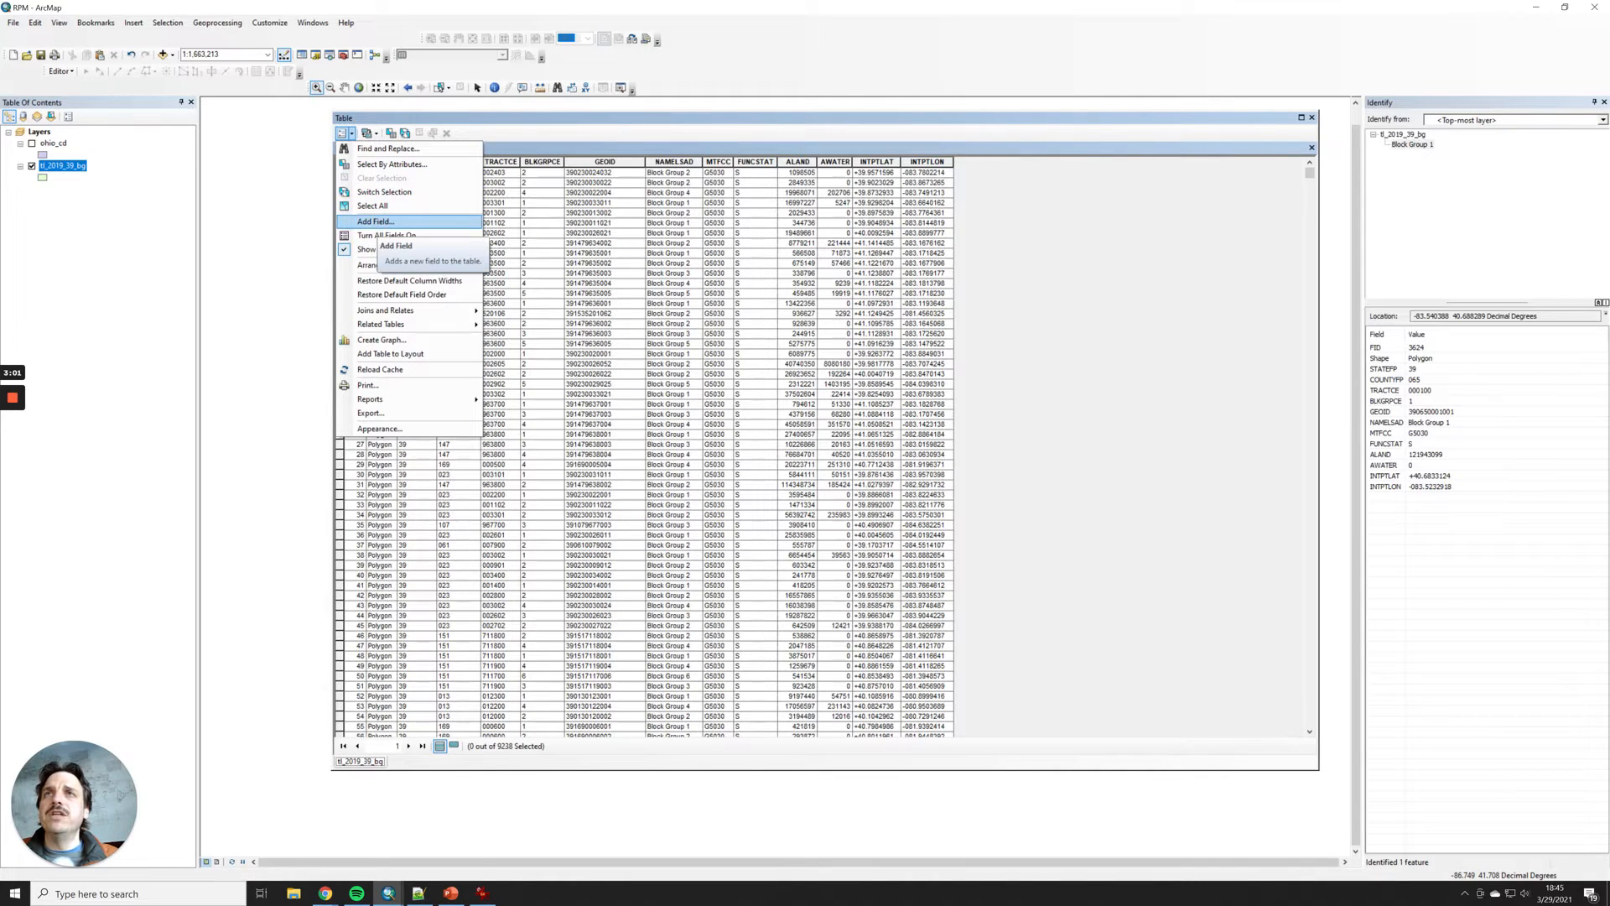
{"action": "left_click", "coordinate": [375, 221]}
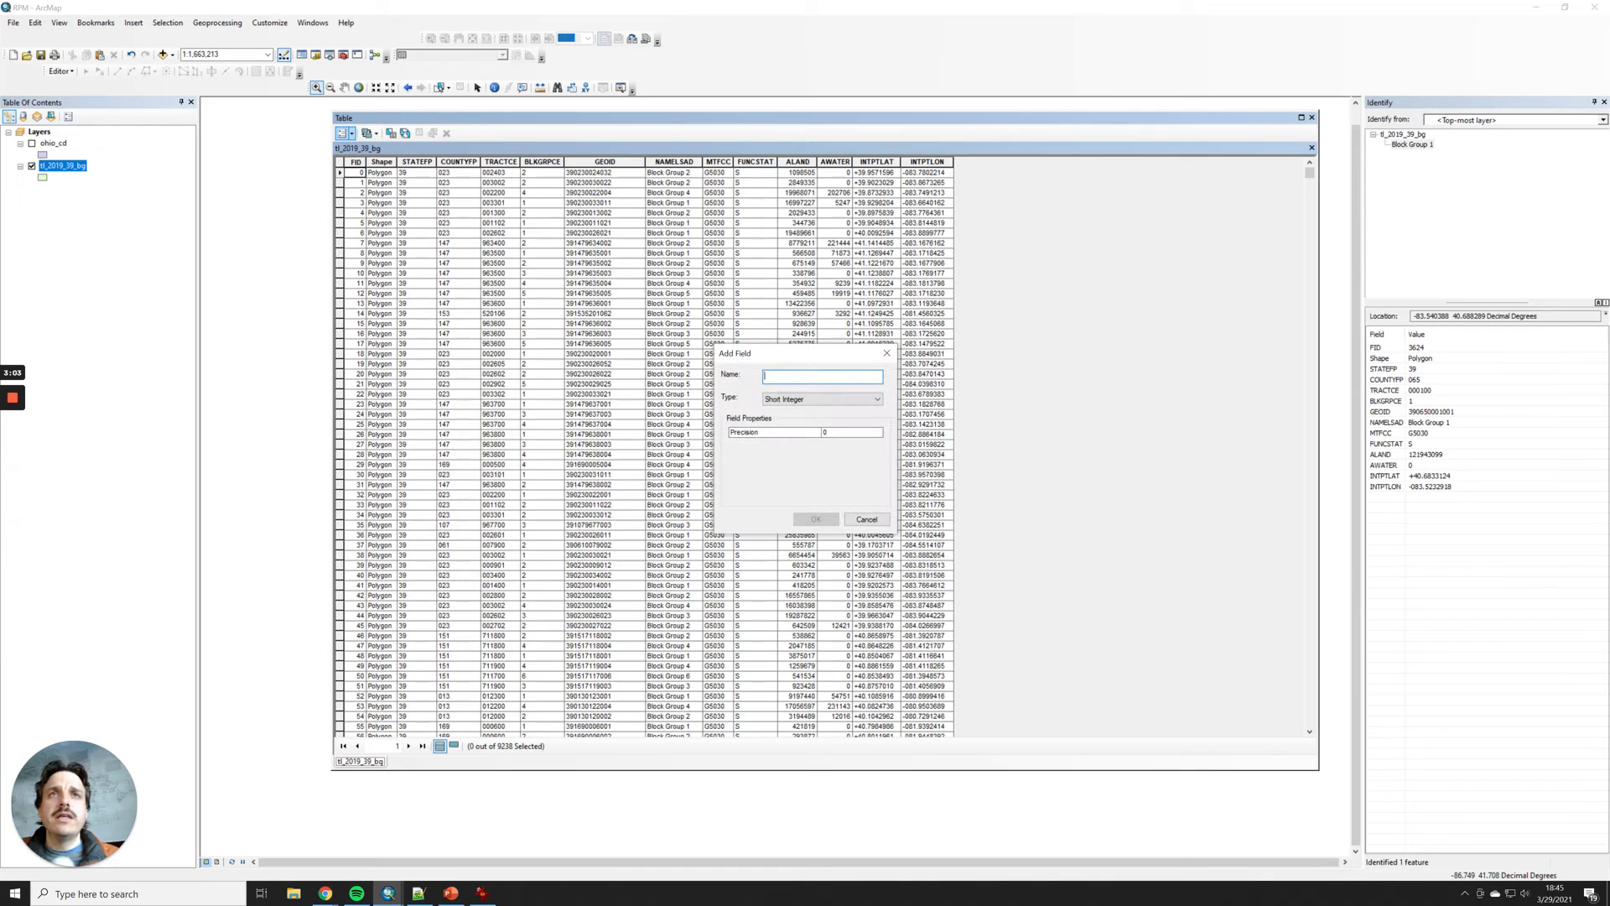
{"action": "type", "text": "geonum"}
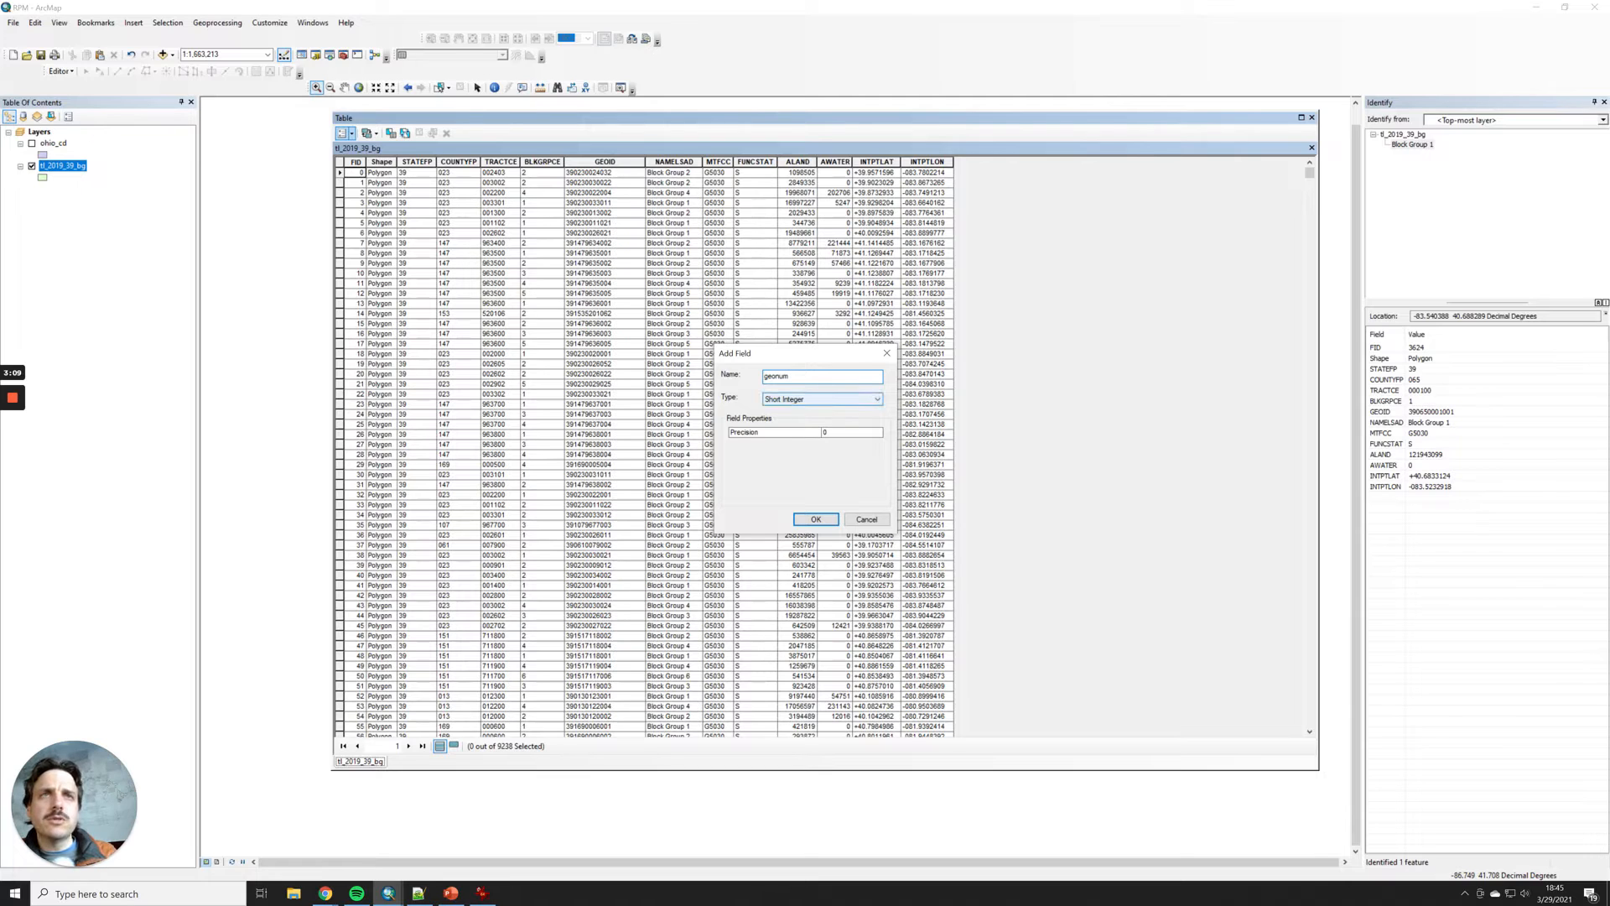
{"action": "left_click", "coordinate": [877, 399]}
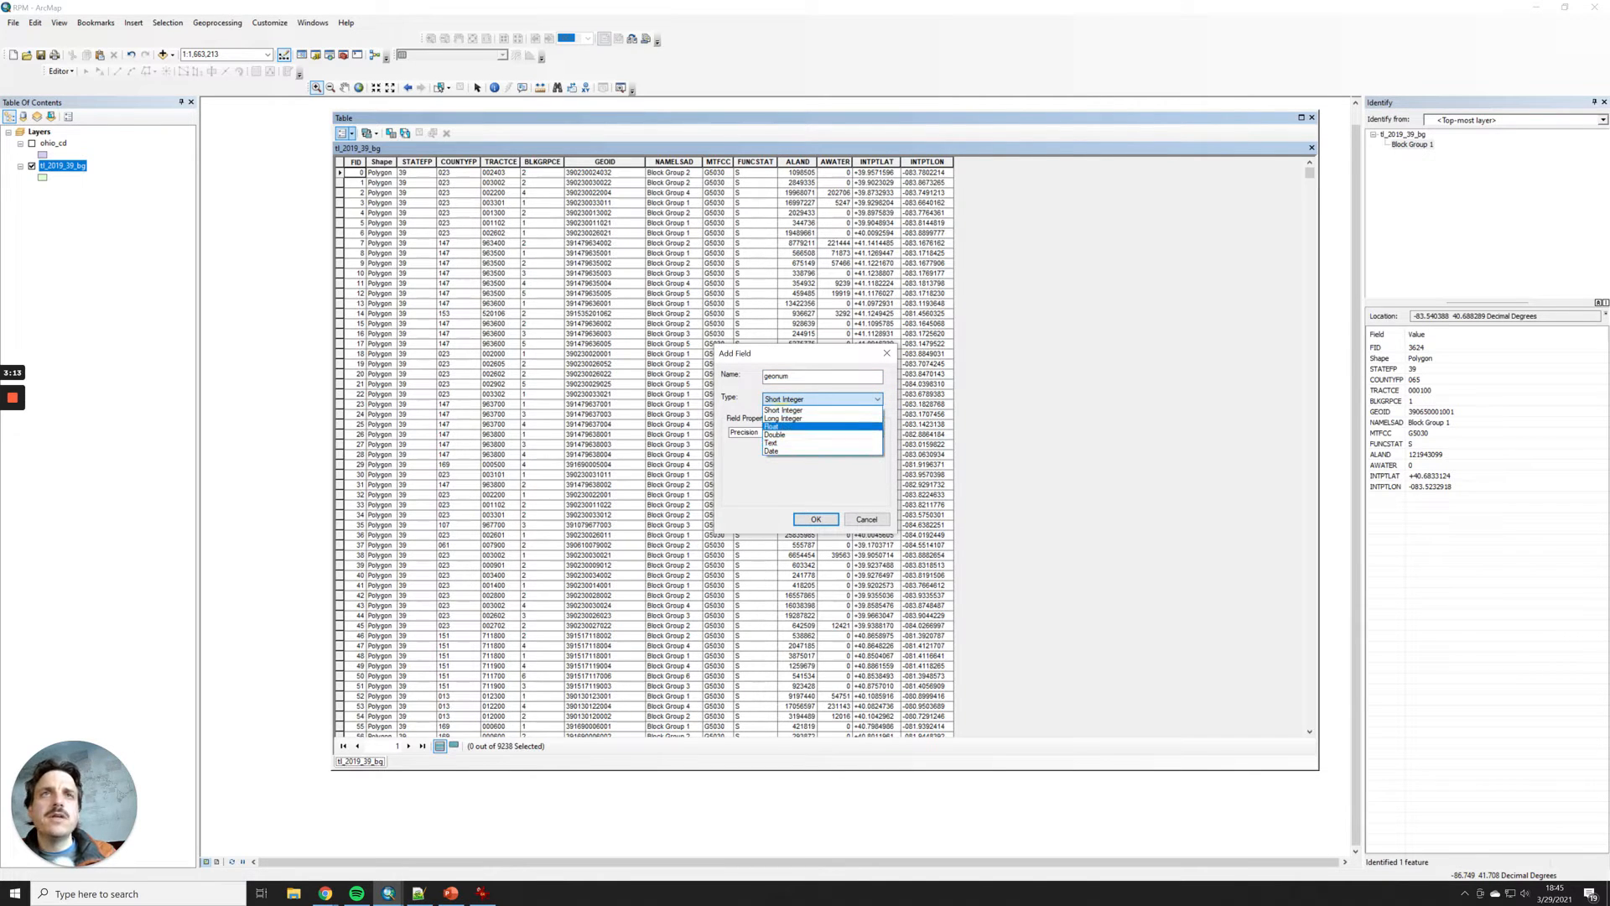
{"action": "left_click", "coordinate": [780, 418]}
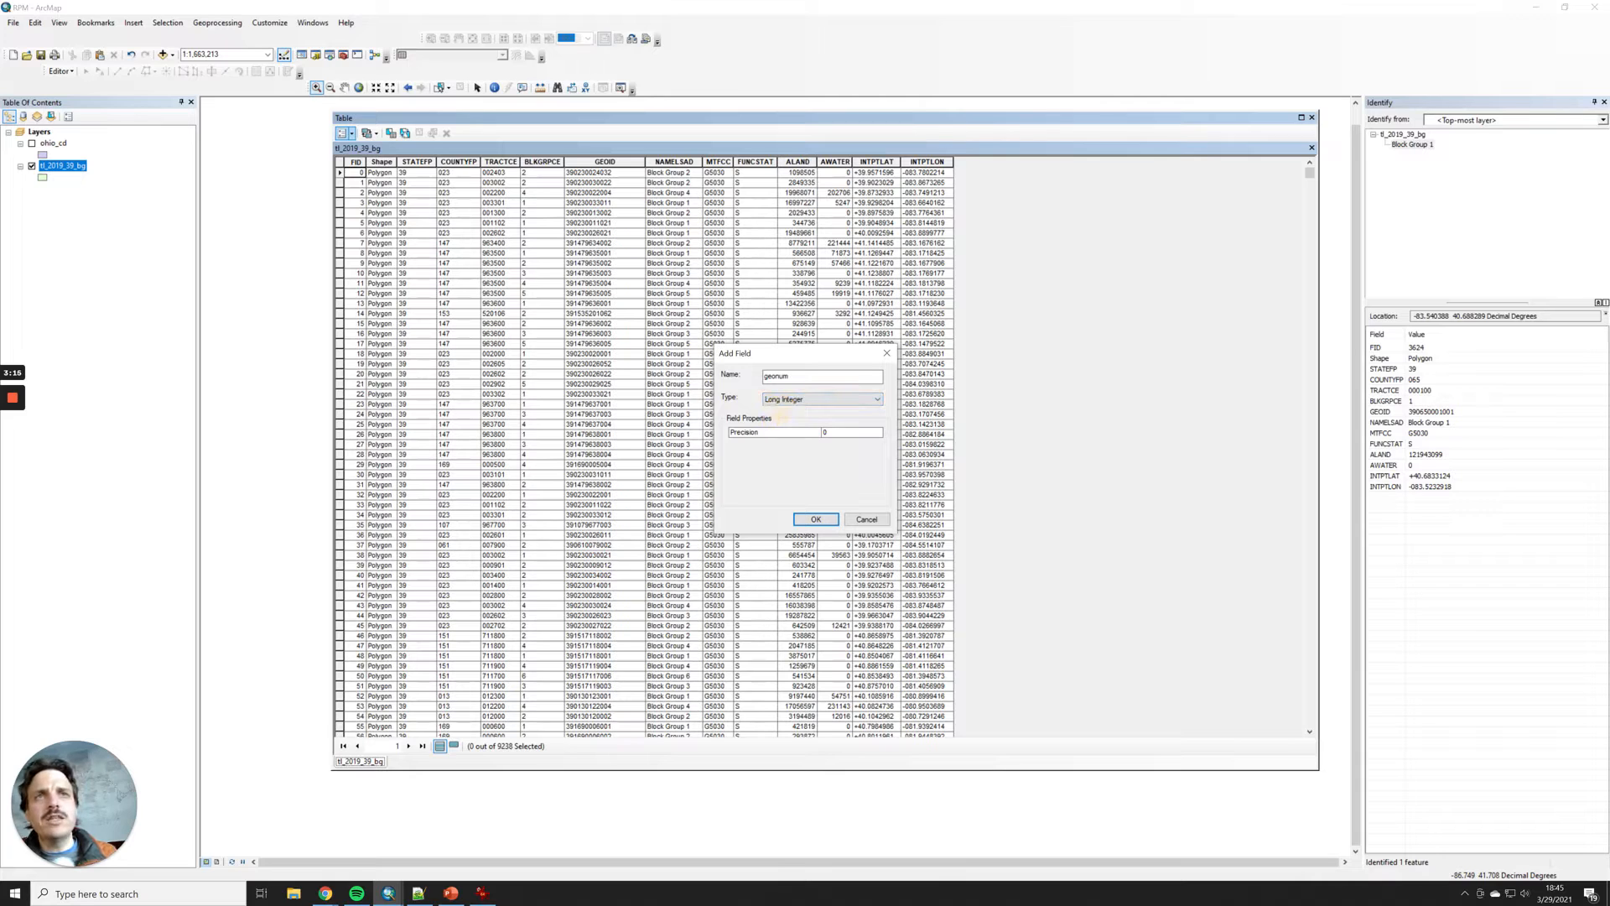
{"action": "left_click", "coordinate": [833, 432]}
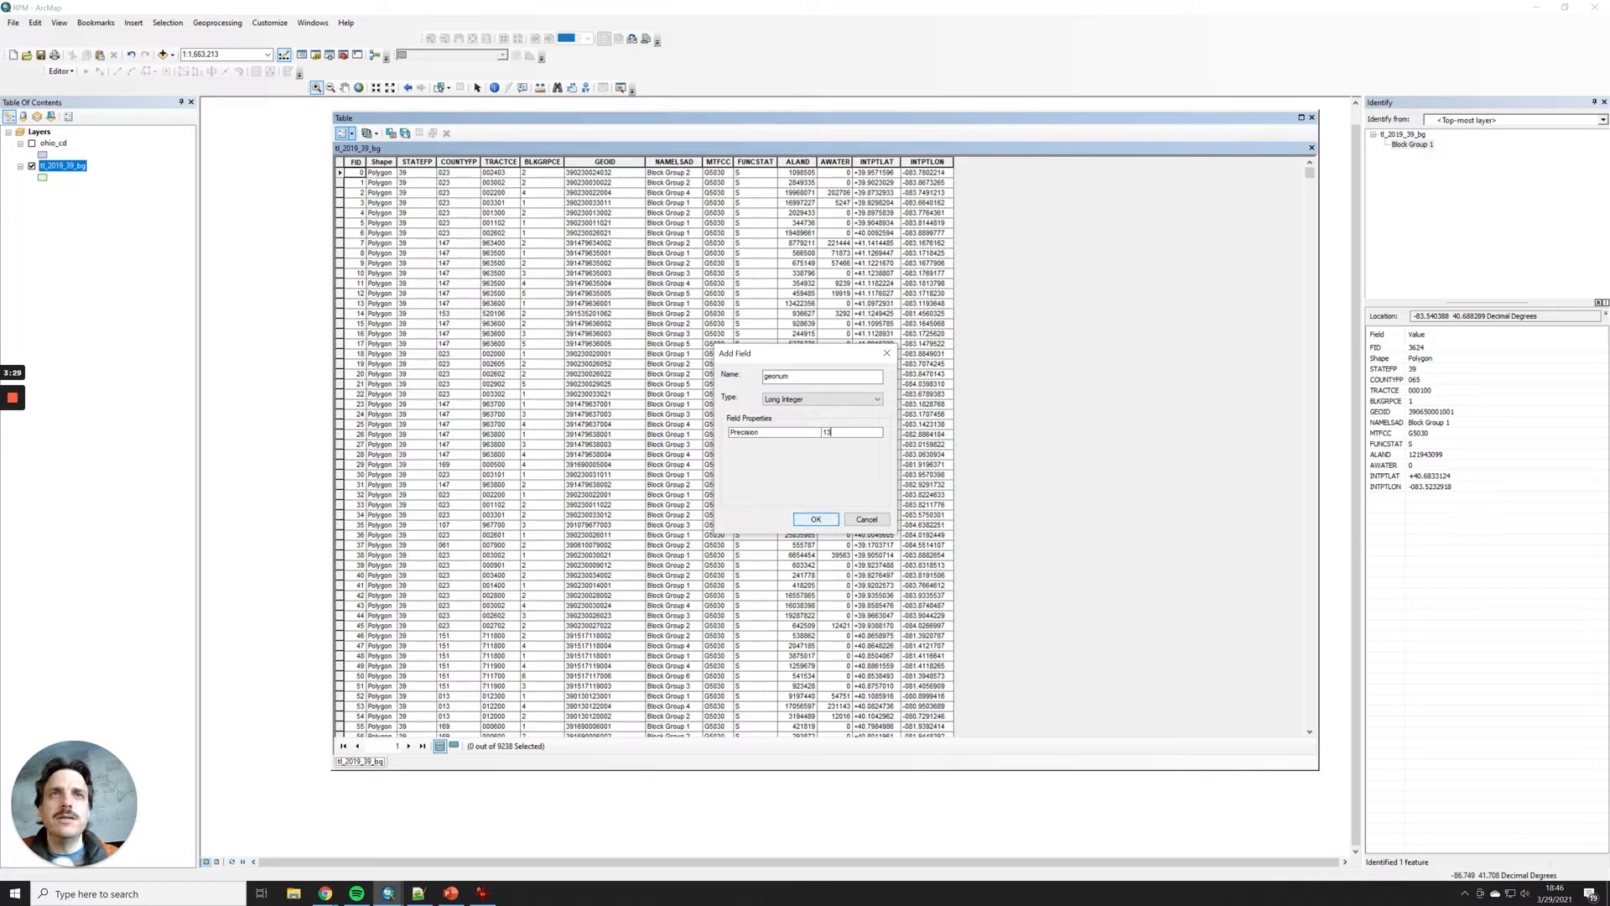
{"action": "left_click", "coordinate": [816, 517]}
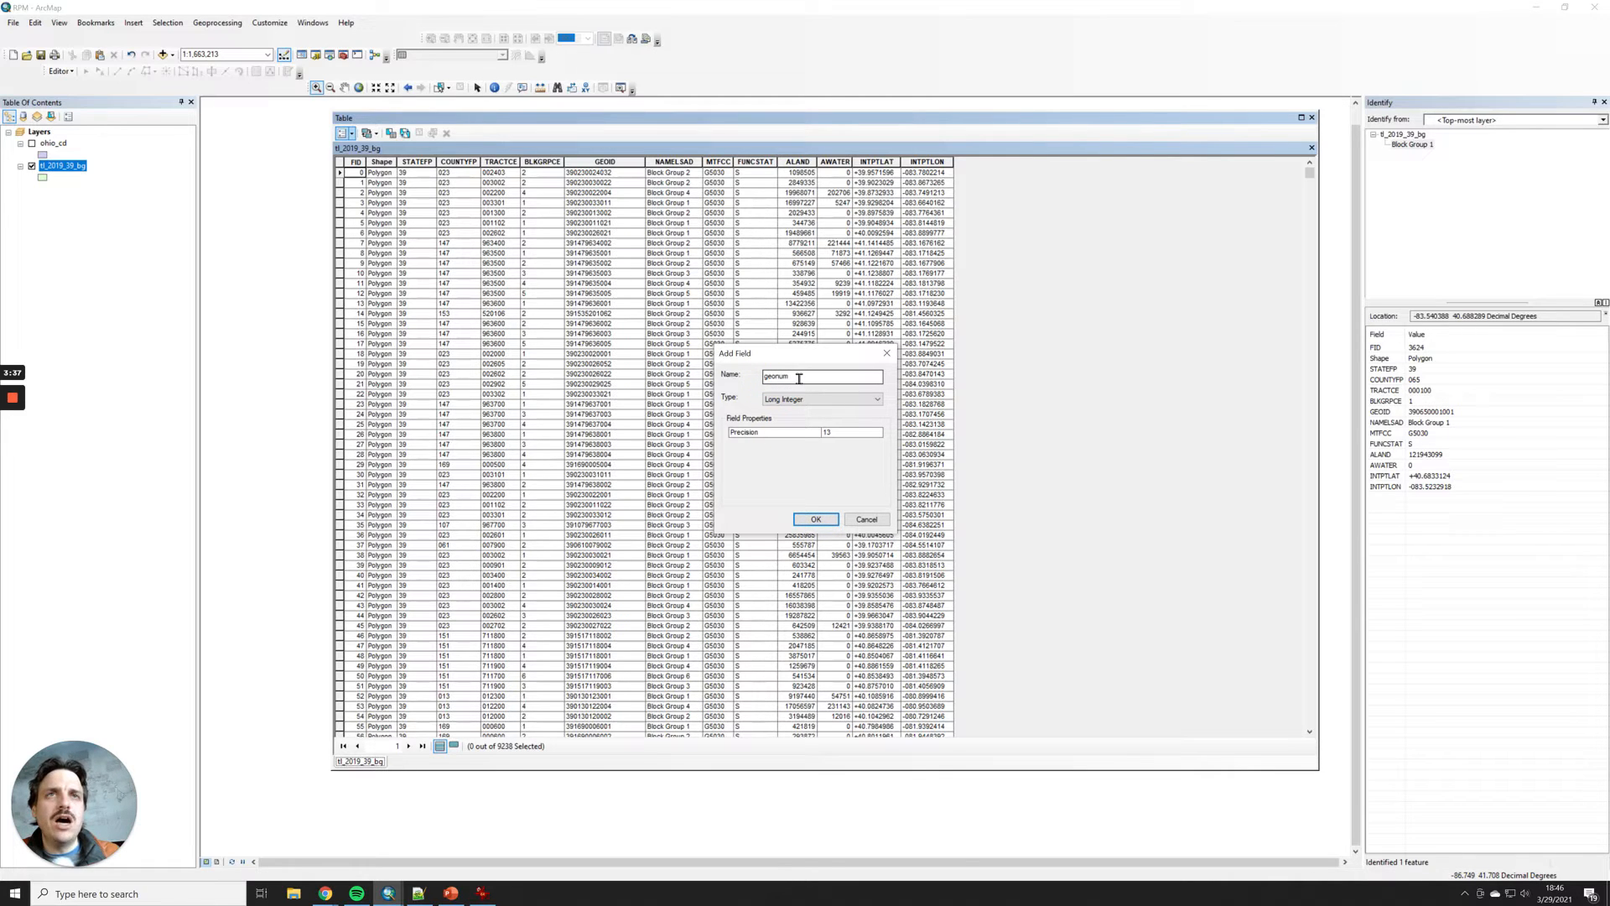
{"action": "key", "text": "Tab"}
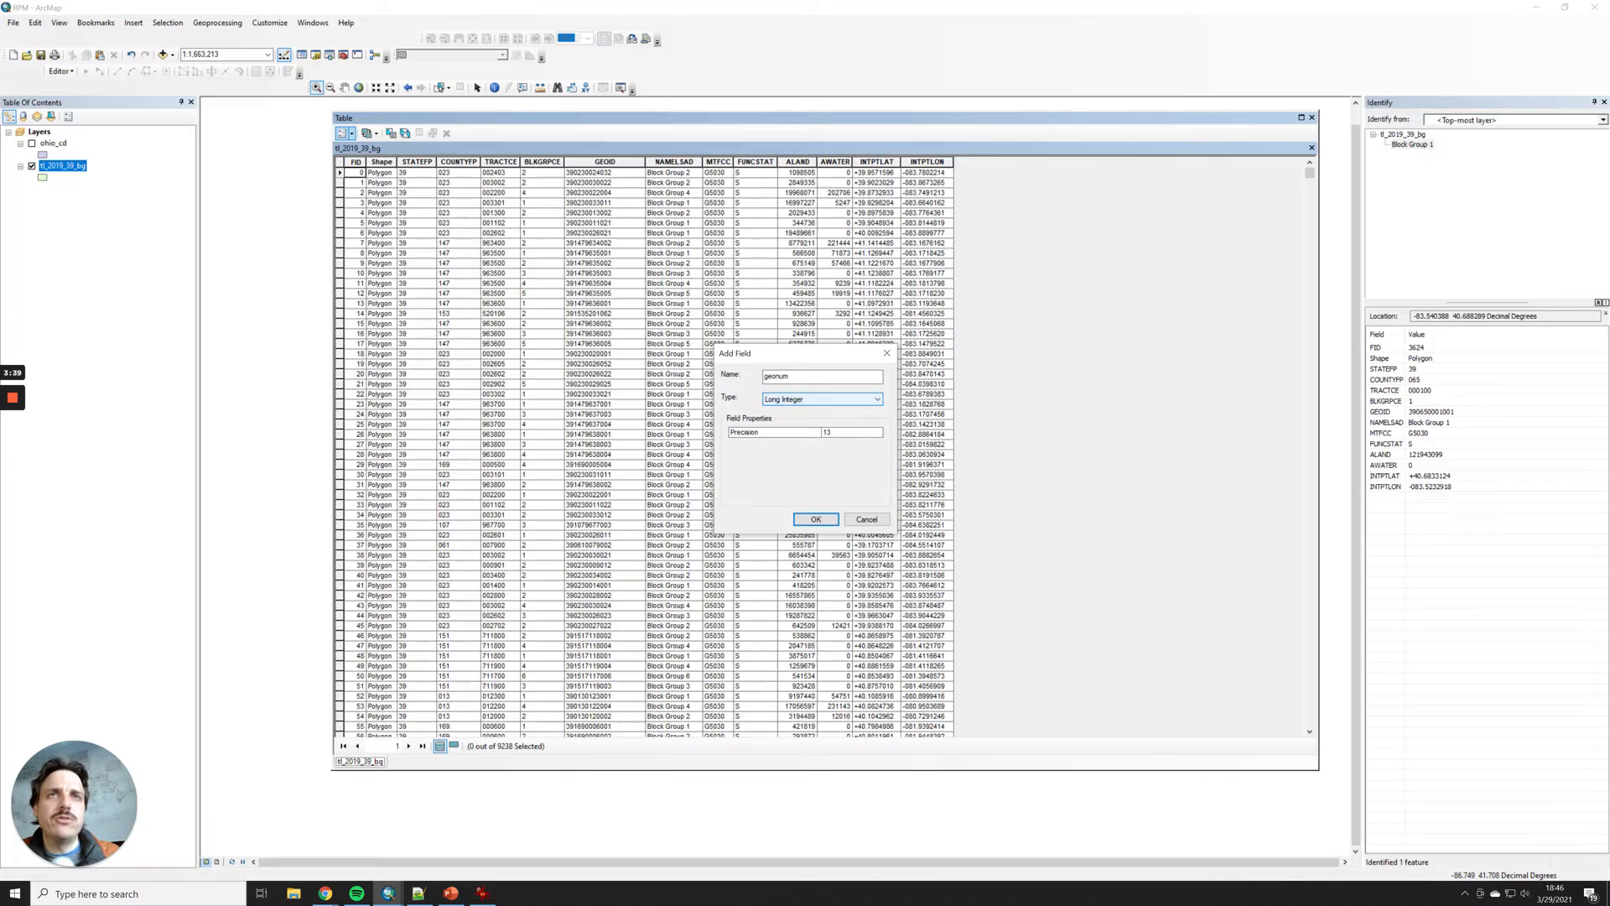
{"action": "key", "text": "Return"}
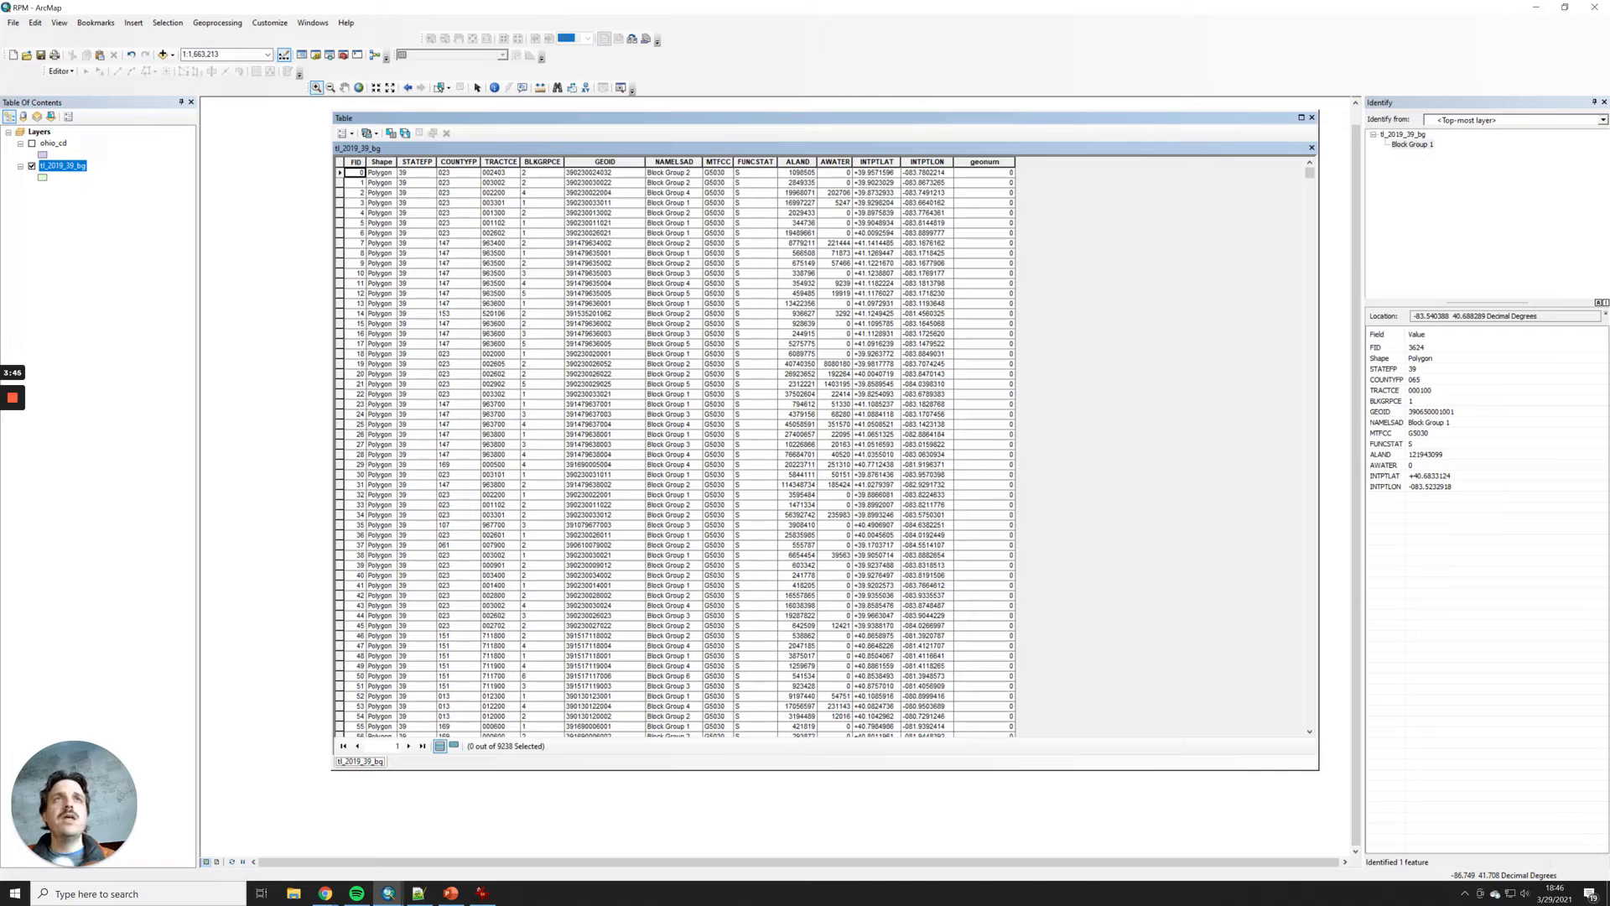
- Widen the geonum column and fill it using the Field Calculator with the expression [GEOID]
{"action": "left_click_drag", "start_coordinate": [1017, 161], "coordinate": [1042, 160]}
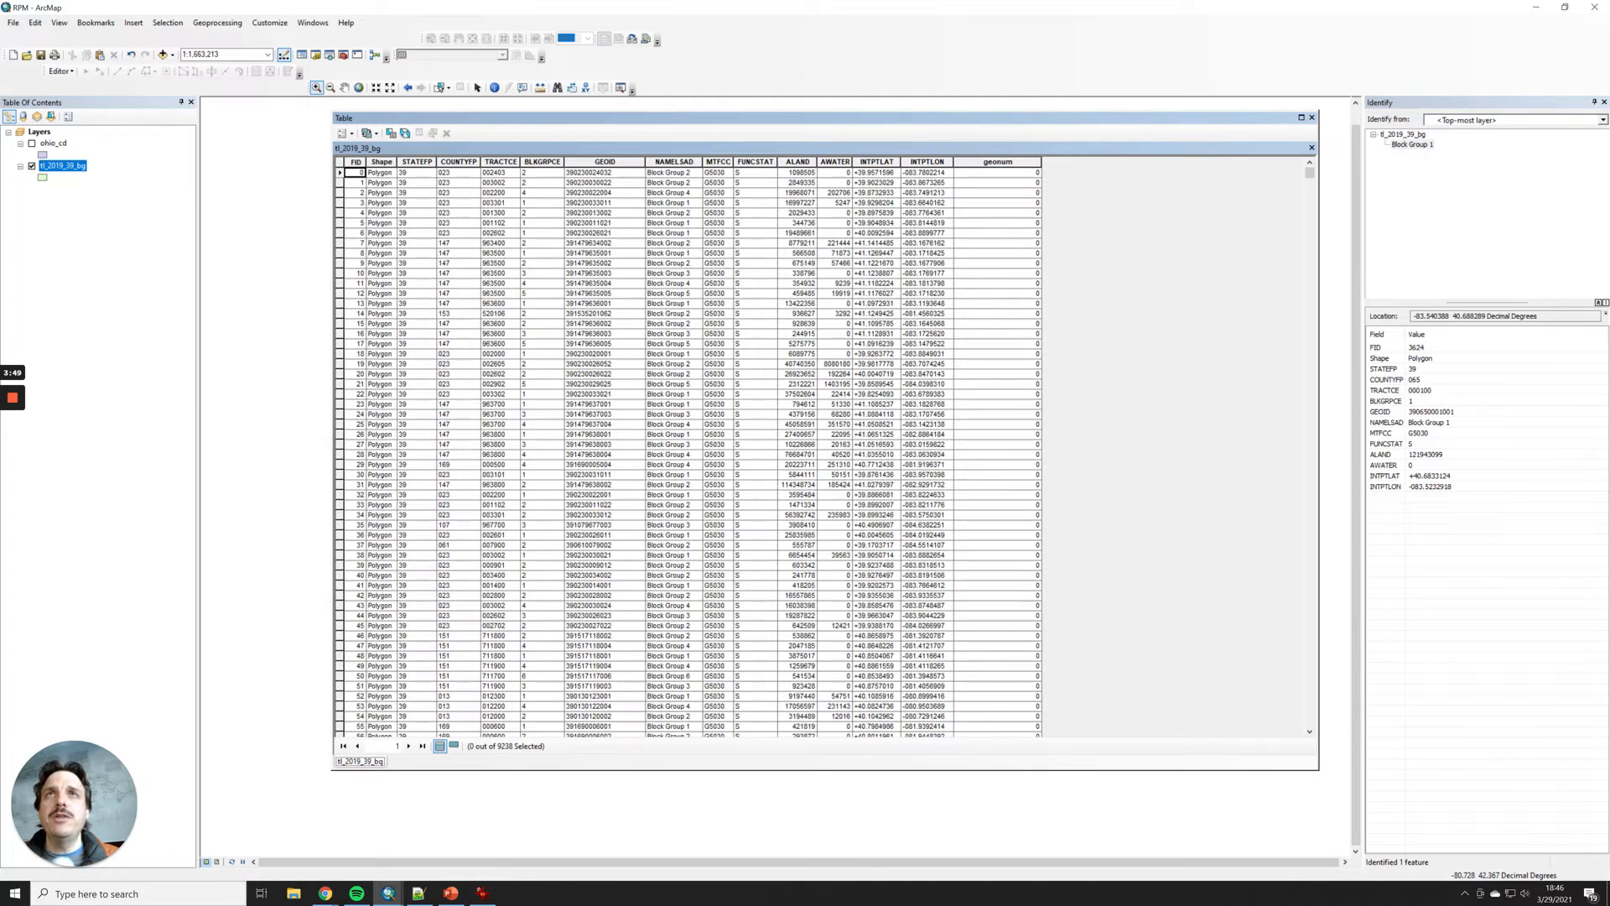
{"action": "left_click", "coordinate": [574, 161]}
{"action": "left_click", "coordinate": [998, 161]}
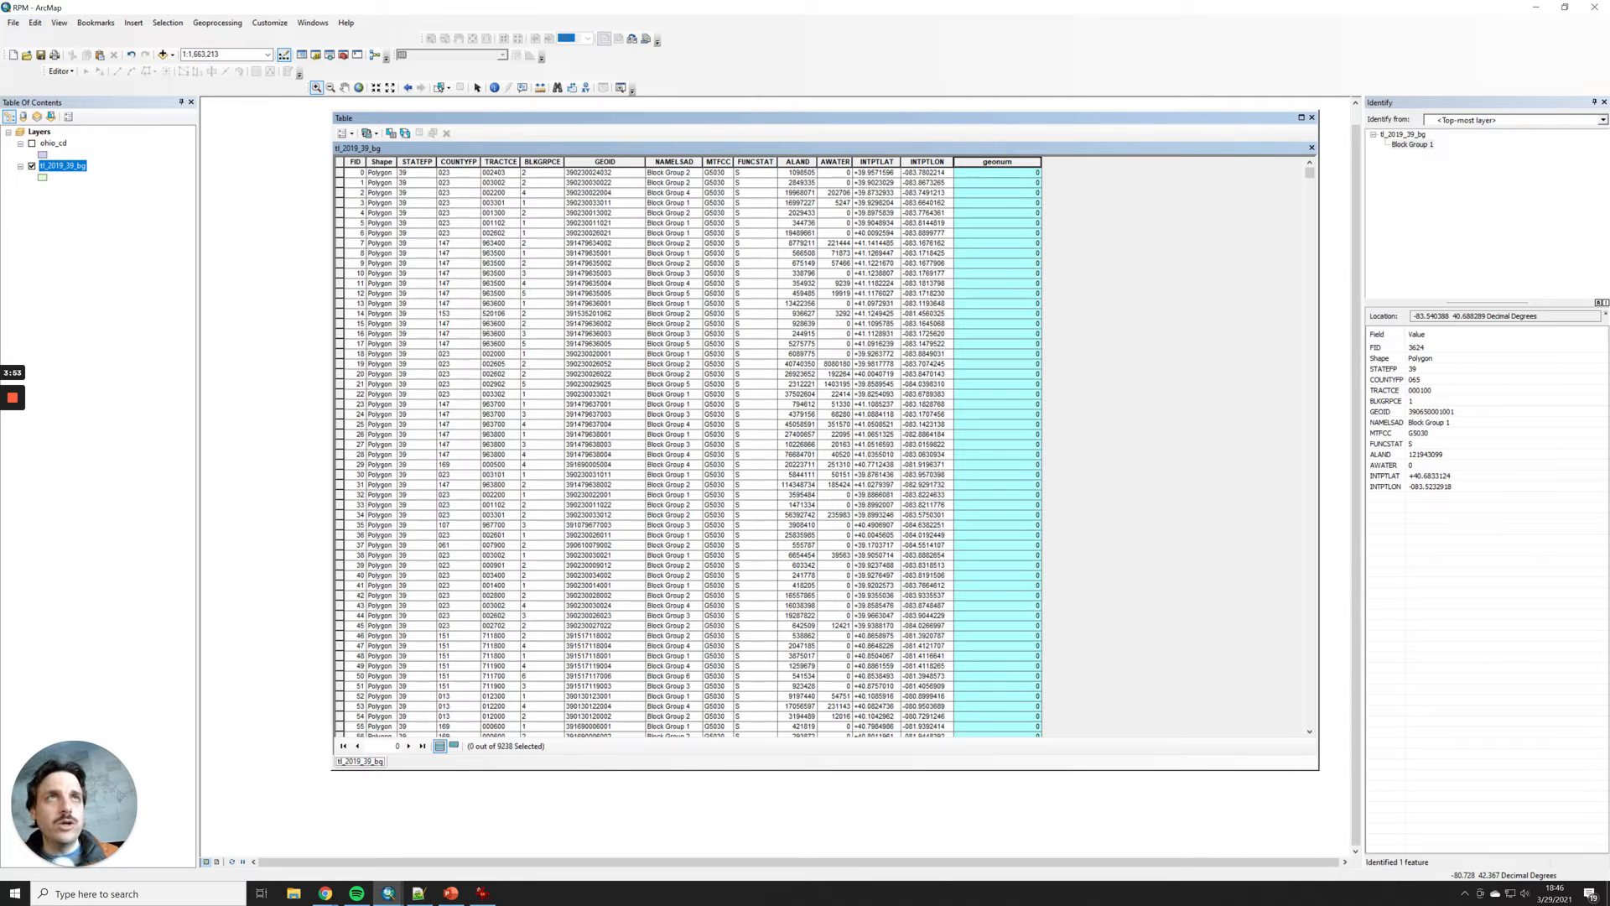
{"action": "left_click", "coordinate": [1008, 160]}
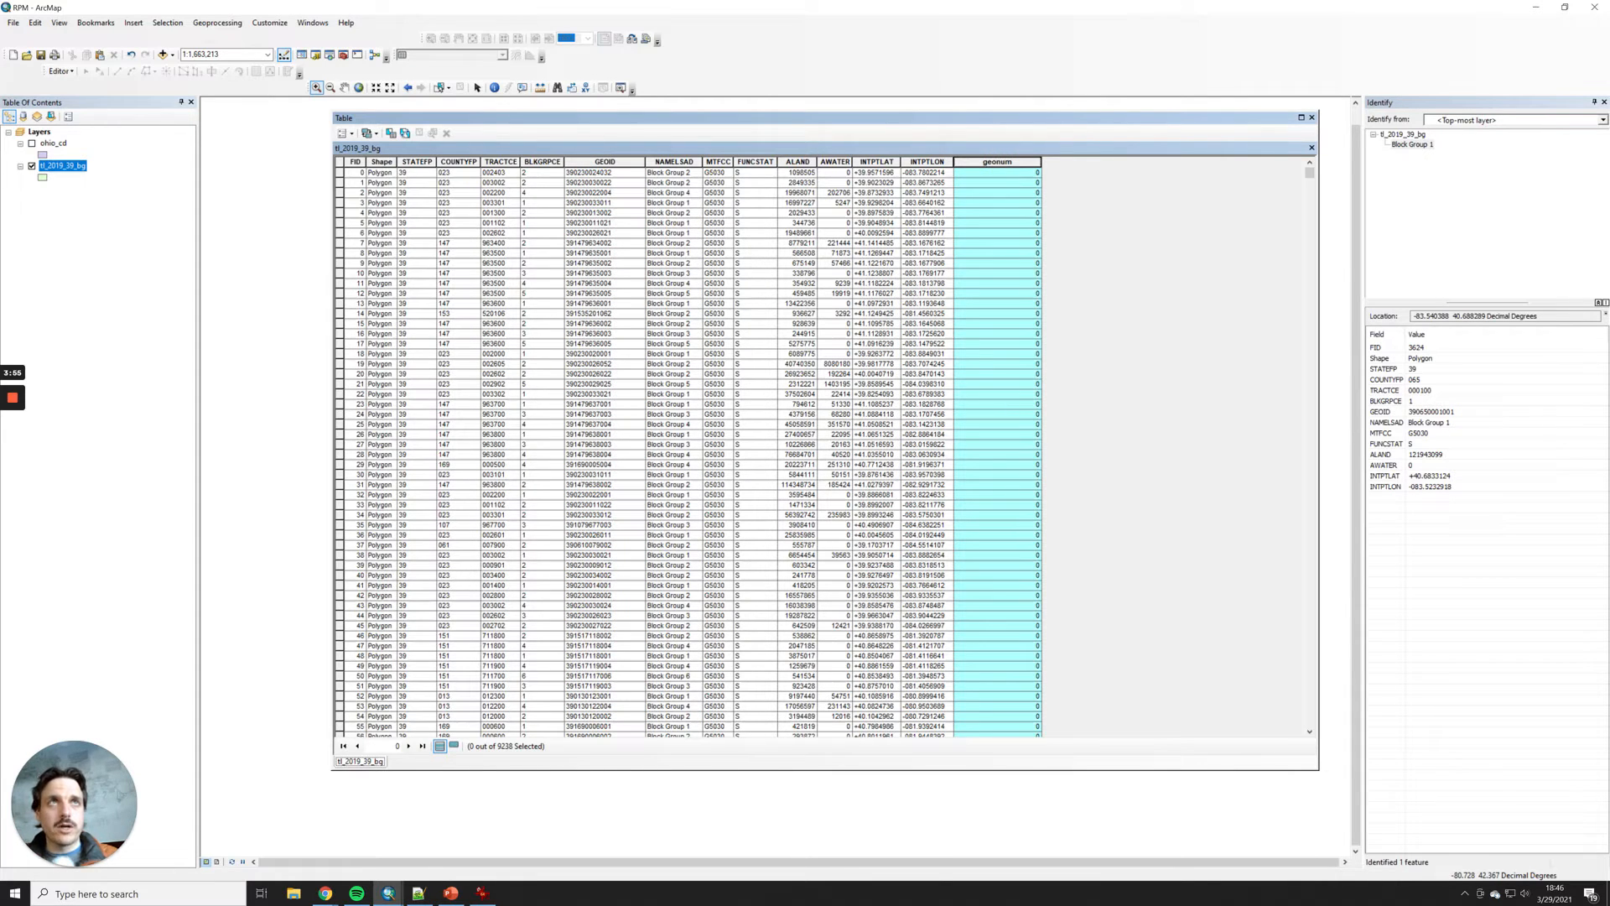
{"action": "right_click", "coordinate": [1001, 161]}
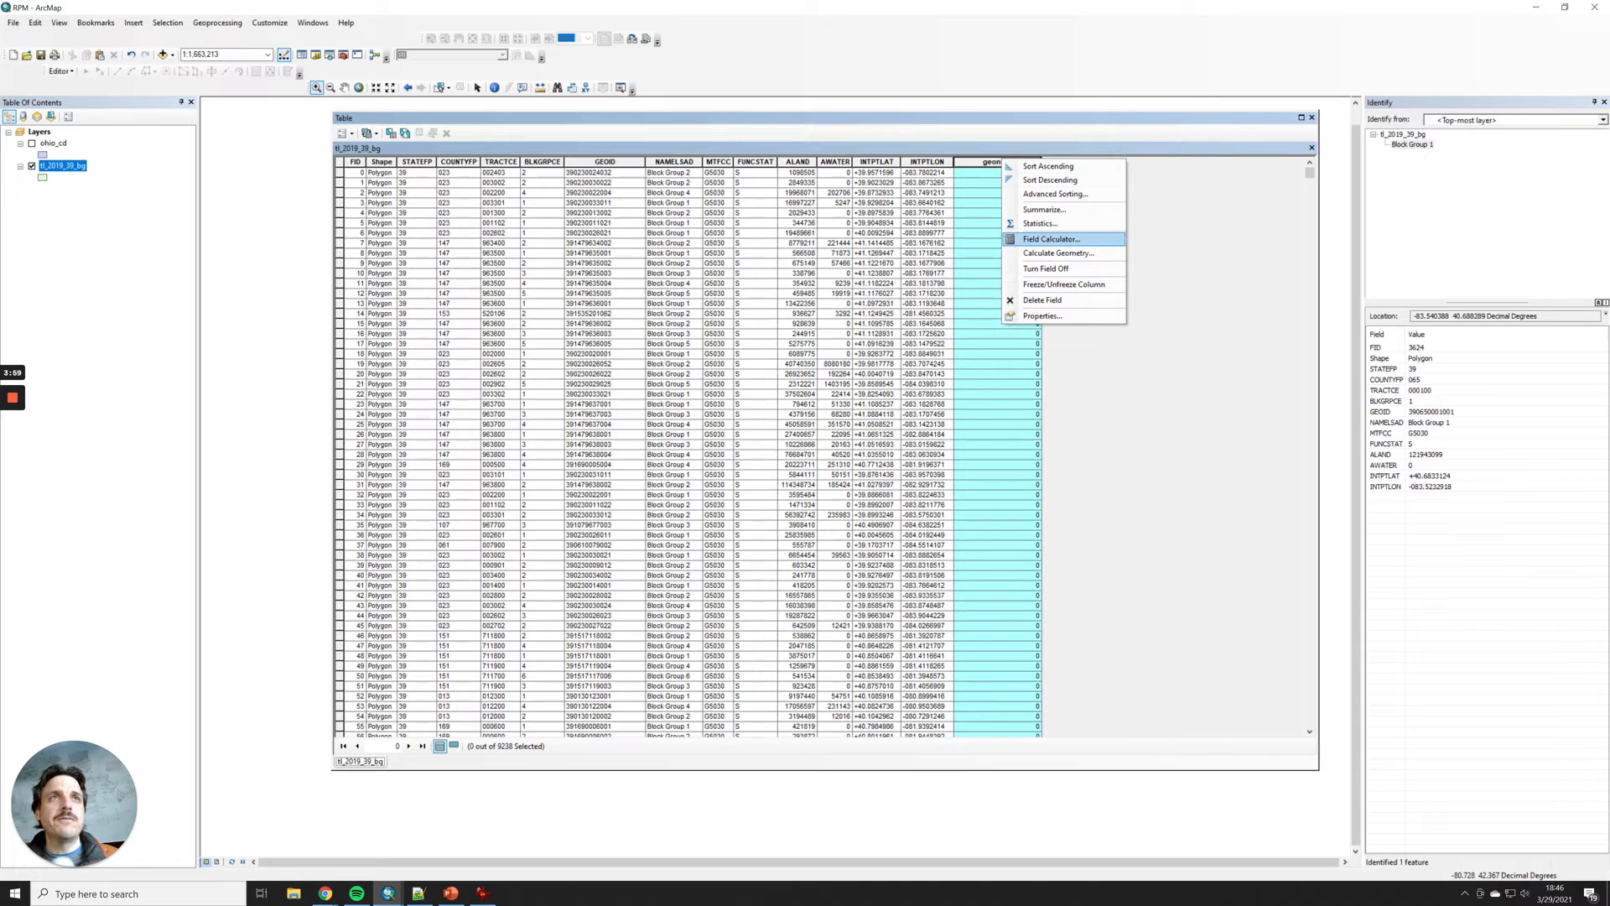
{"action": "left_click", "coordinate": [1050, 239]}
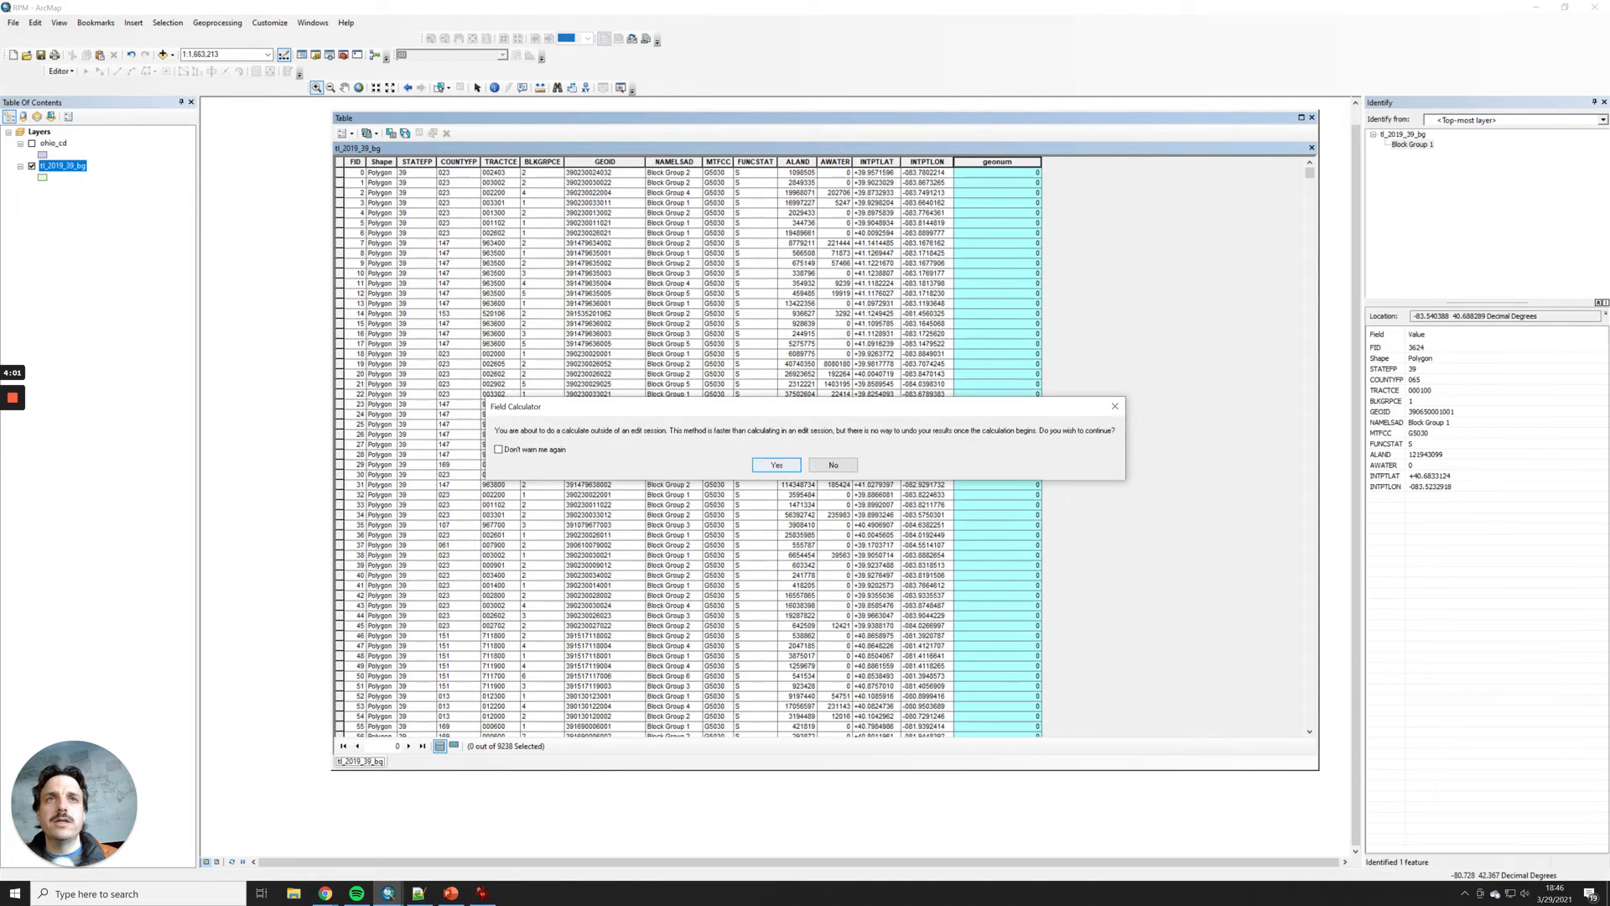
{"action": "left_click", "coordinate": [776, 464]}
{"action": "left_click_drag", "start_coordinate": [798, 268], "coordinate": [677, 170]}
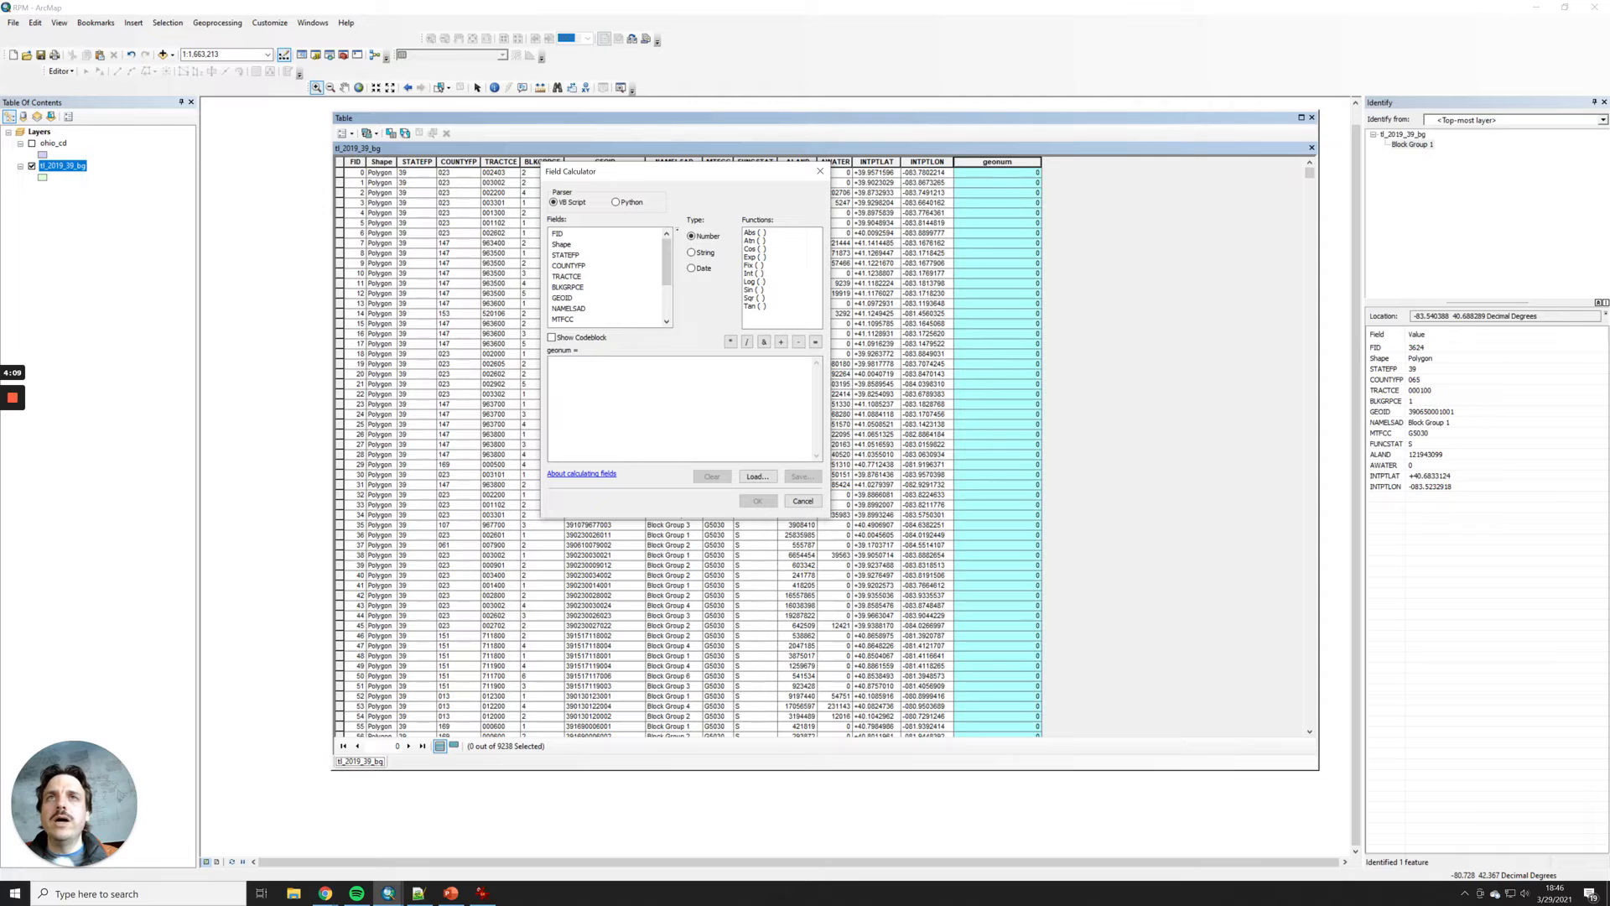
{"action": "double_click", "coordinate": [562, 298]}
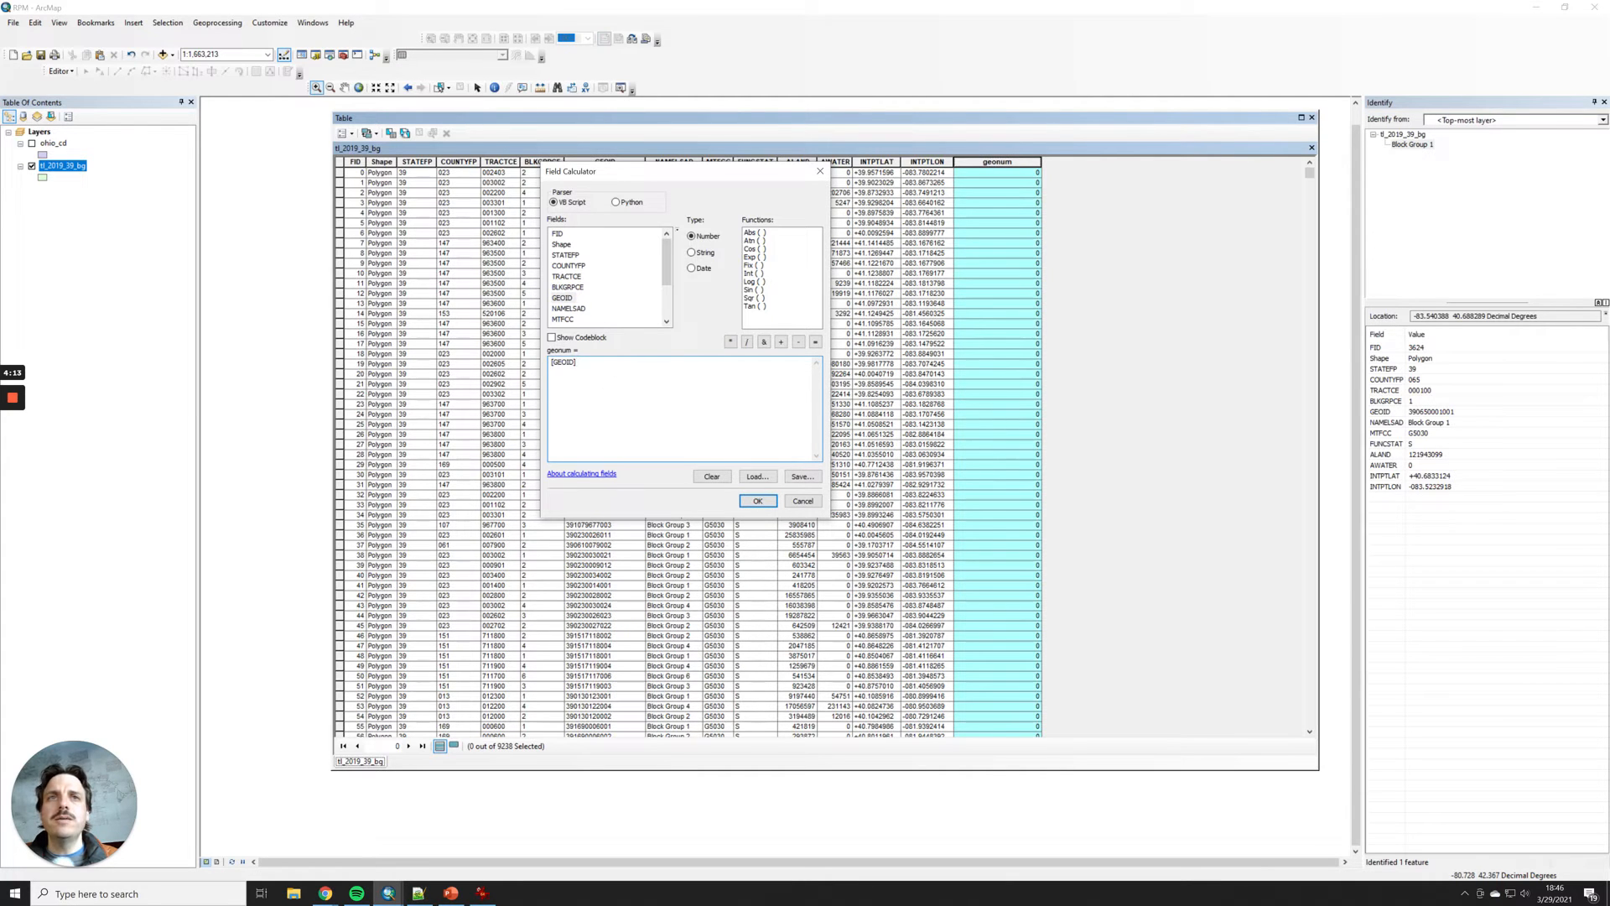
{"action": "left_click", "coordinate": [758, 501]}
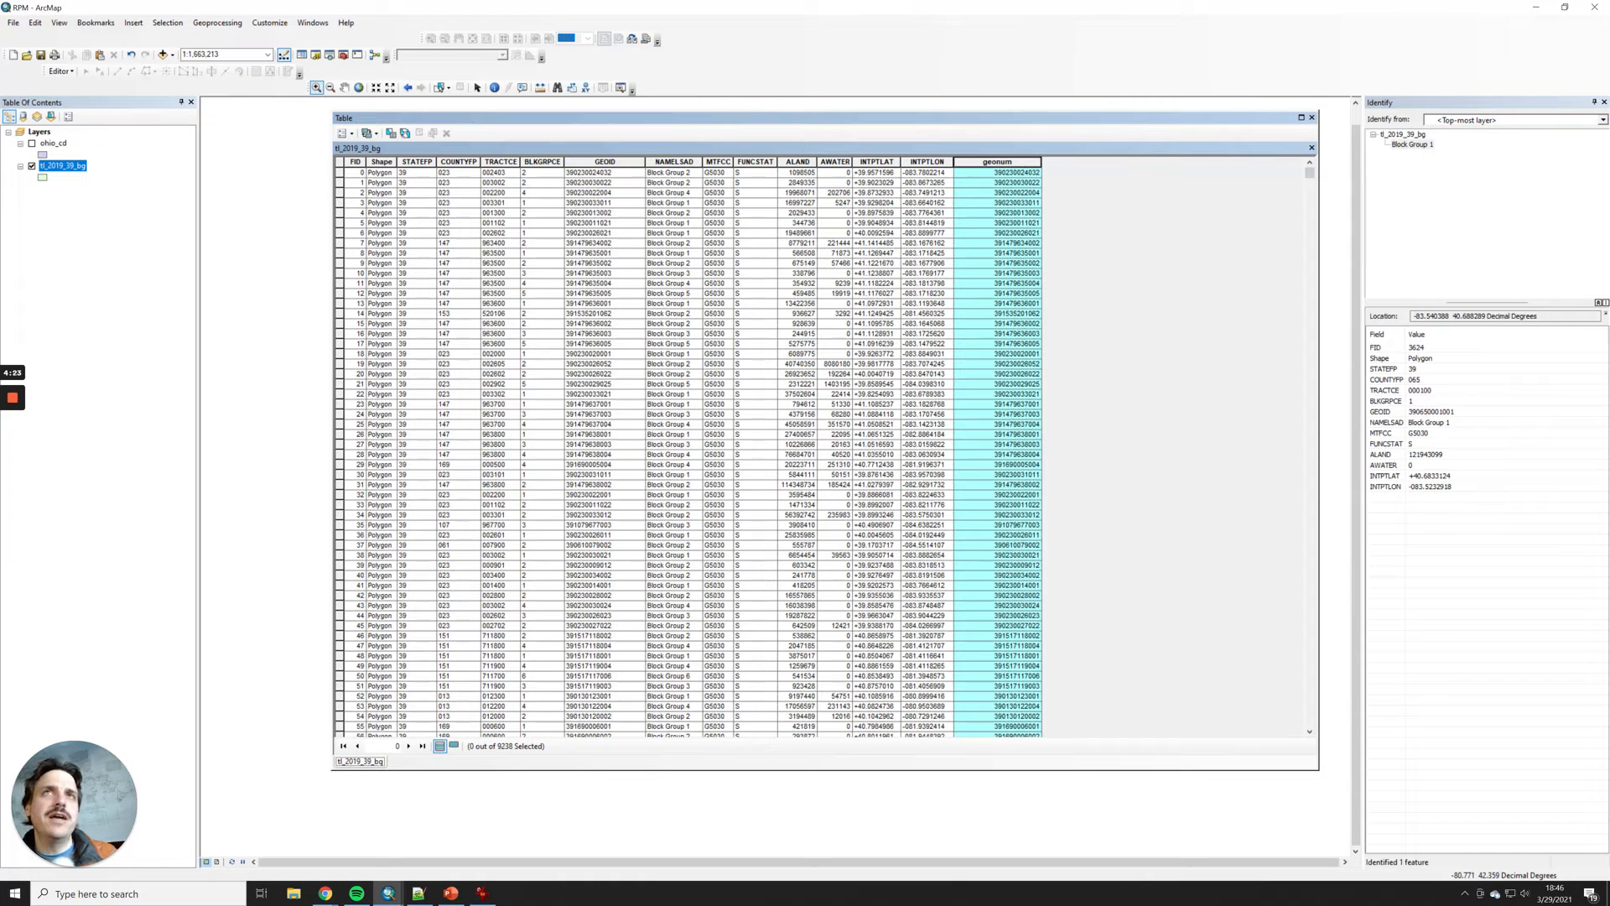
- Compare the GEOID and geonum columns by highlighting each in turn, and close the attribute table
{"action": "left_click", "coordinate": [618, 160]}
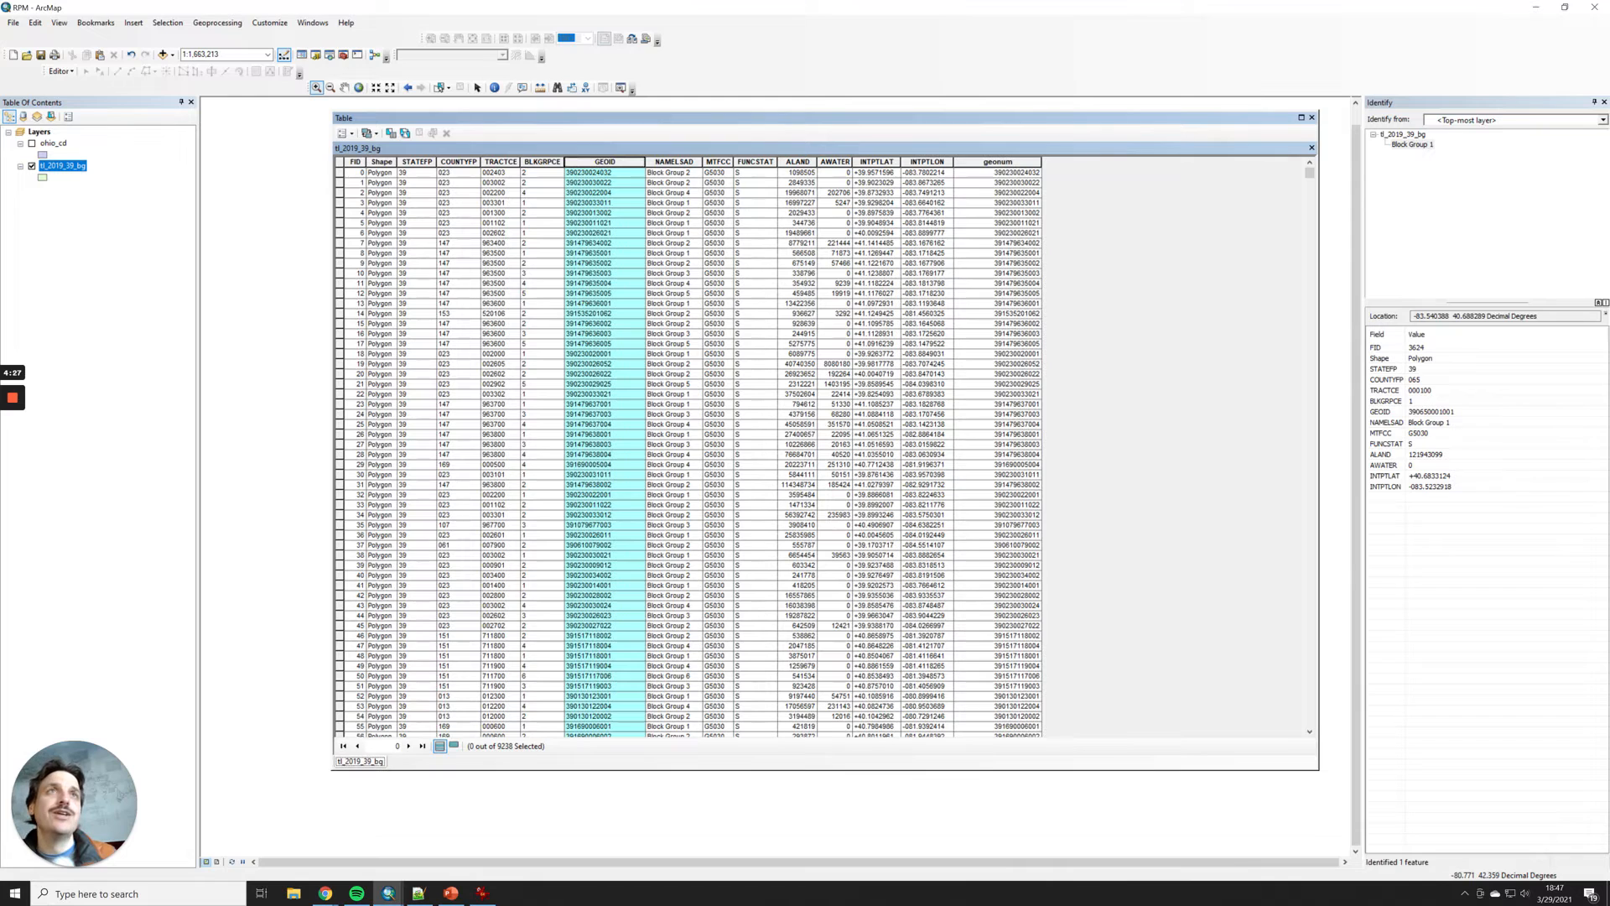
{"action": "left_click", "coordinate": [998, 162]}
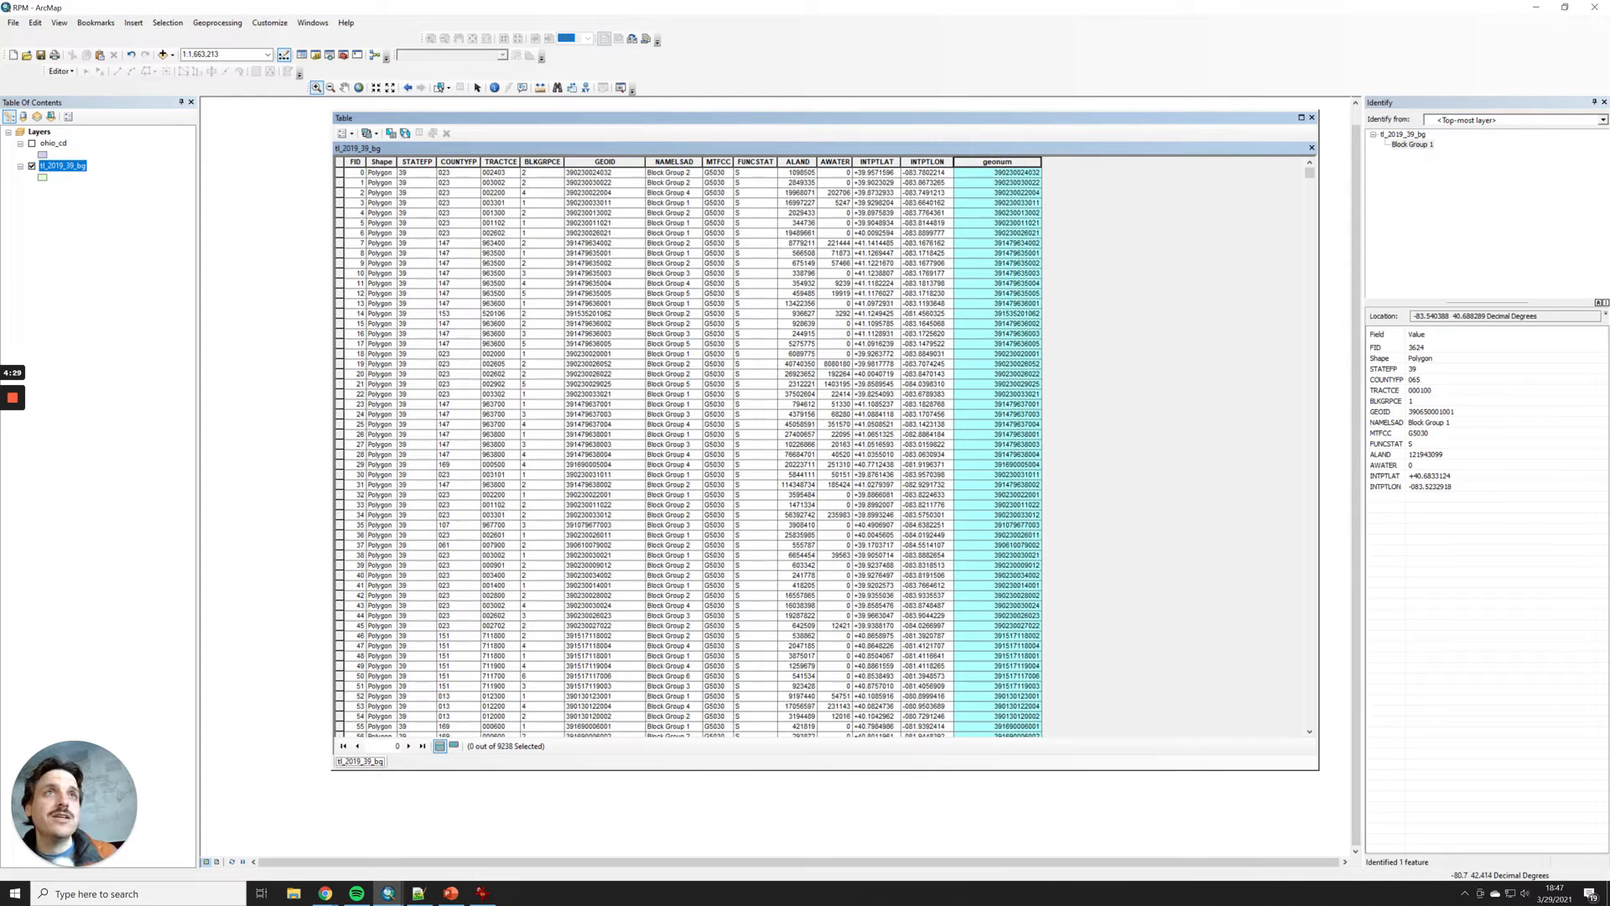
{"action": "left_click", "coordinate": [608, 162]}
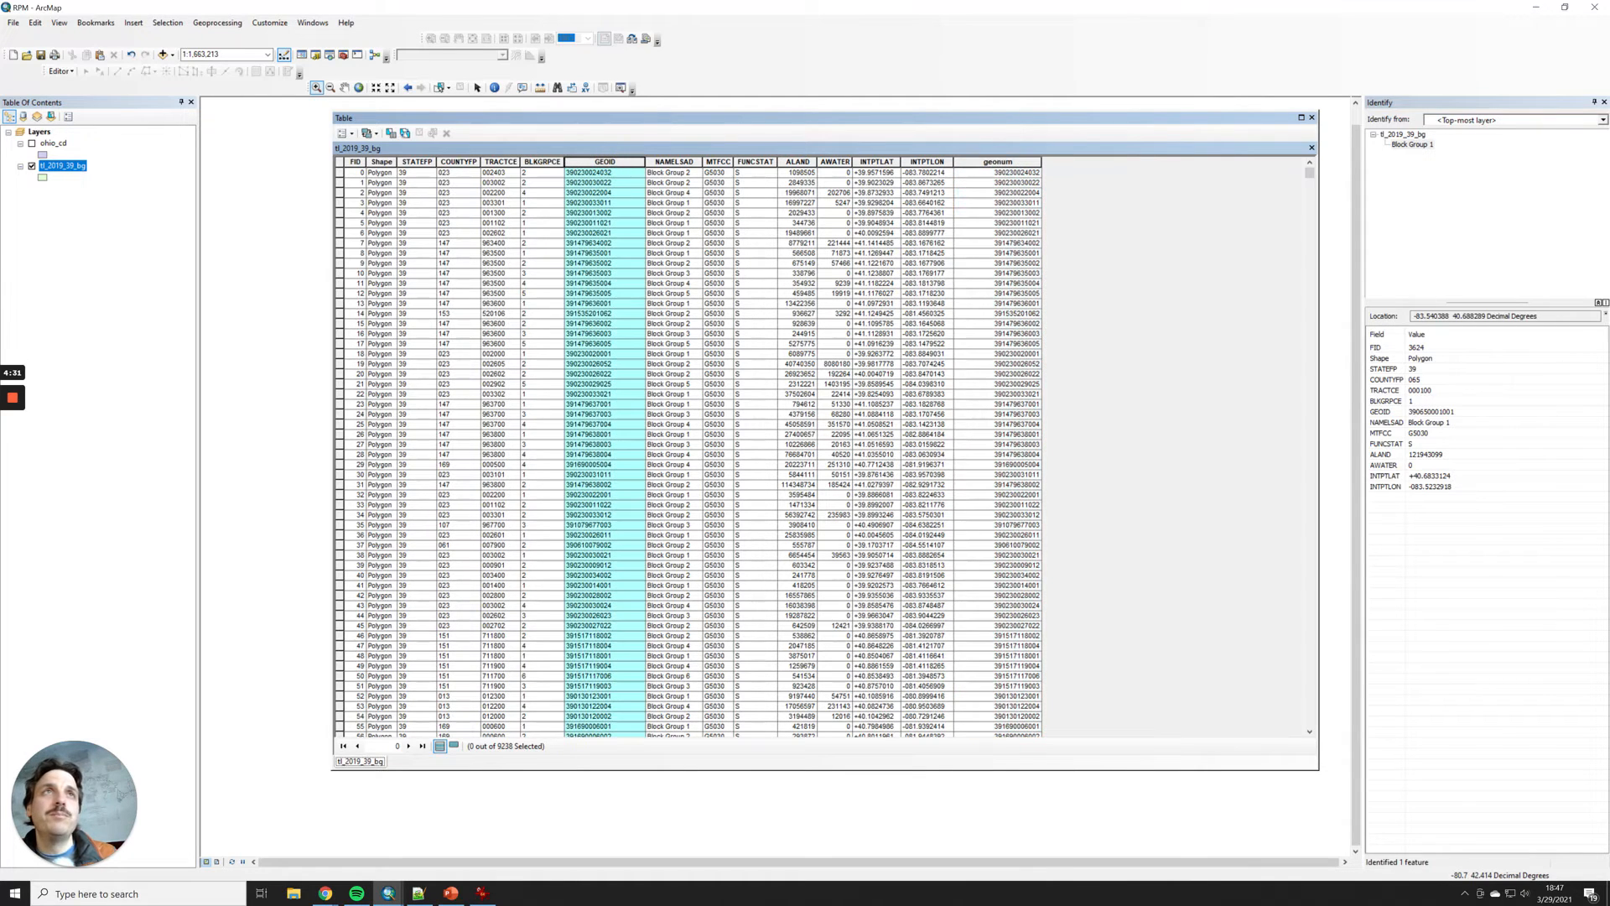
{"action": "left_click", "coordinate": [1023, 161]}
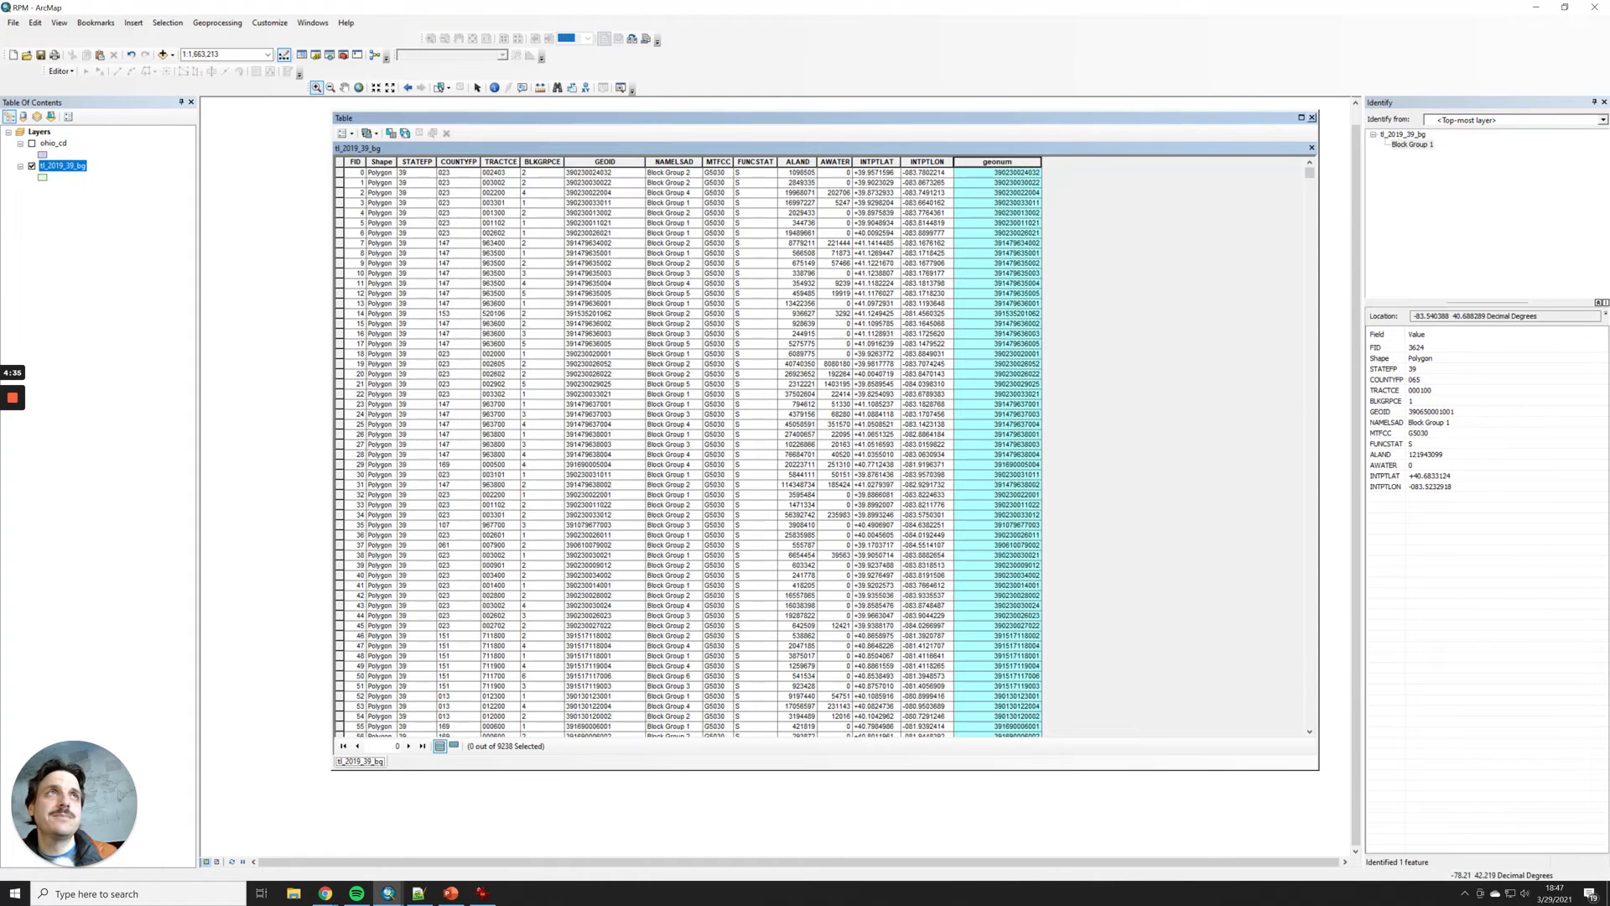
{"action": "left_click", "coordinate": [1312, 118]}
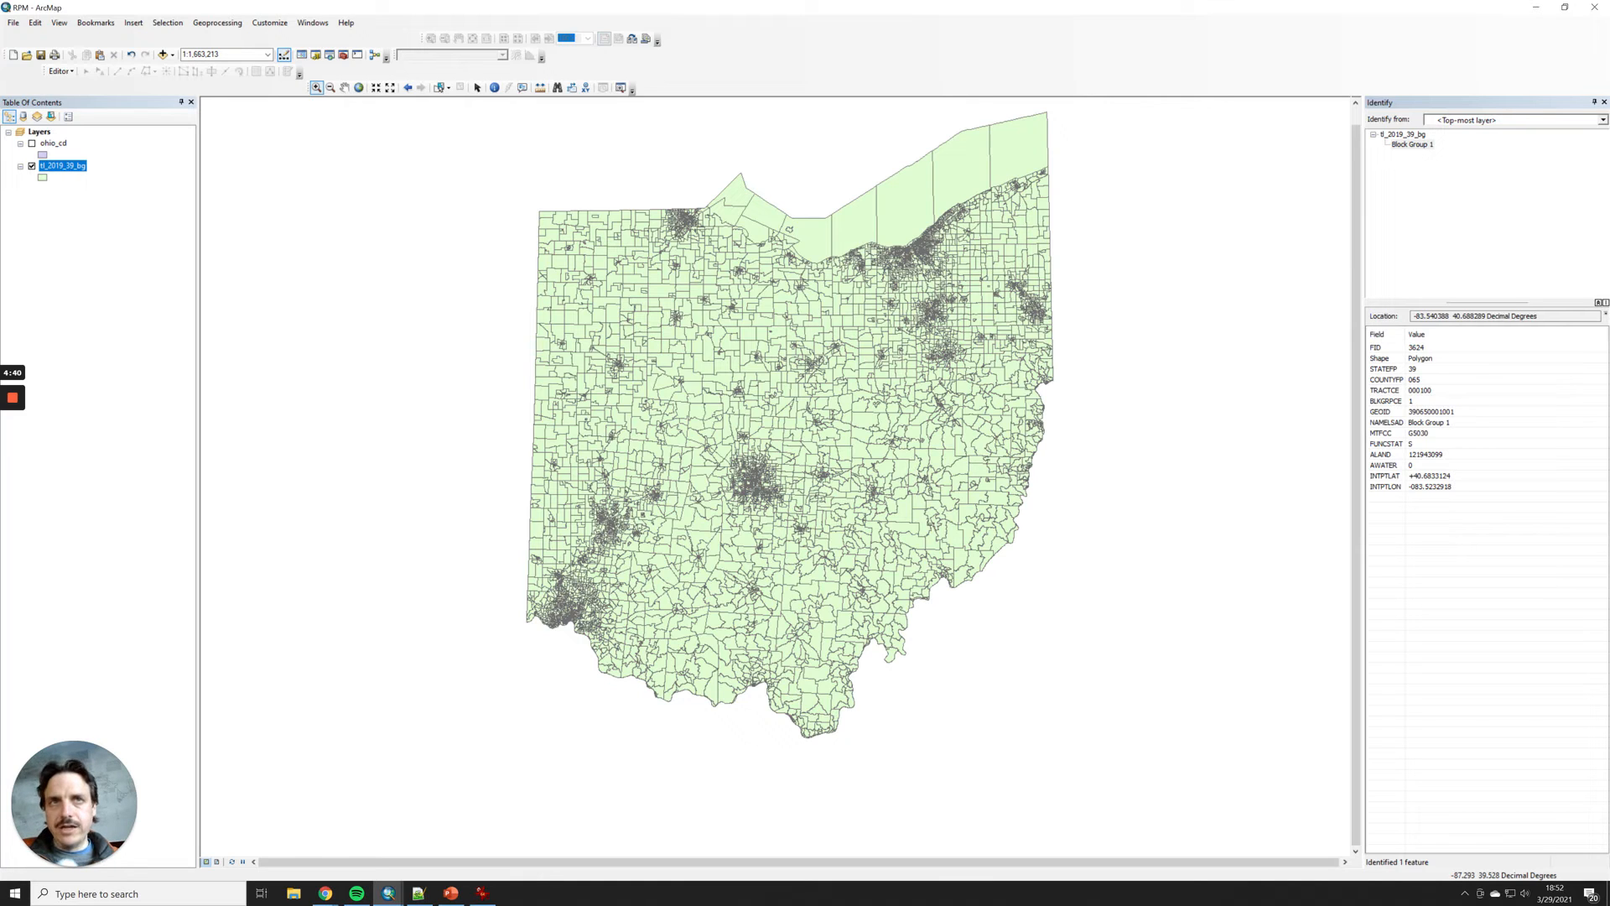
- Start a join on the tl_2019_39_bg layer and set it to join attributes from a table
{"action": "right_click", "coordinate": [75, 166]}
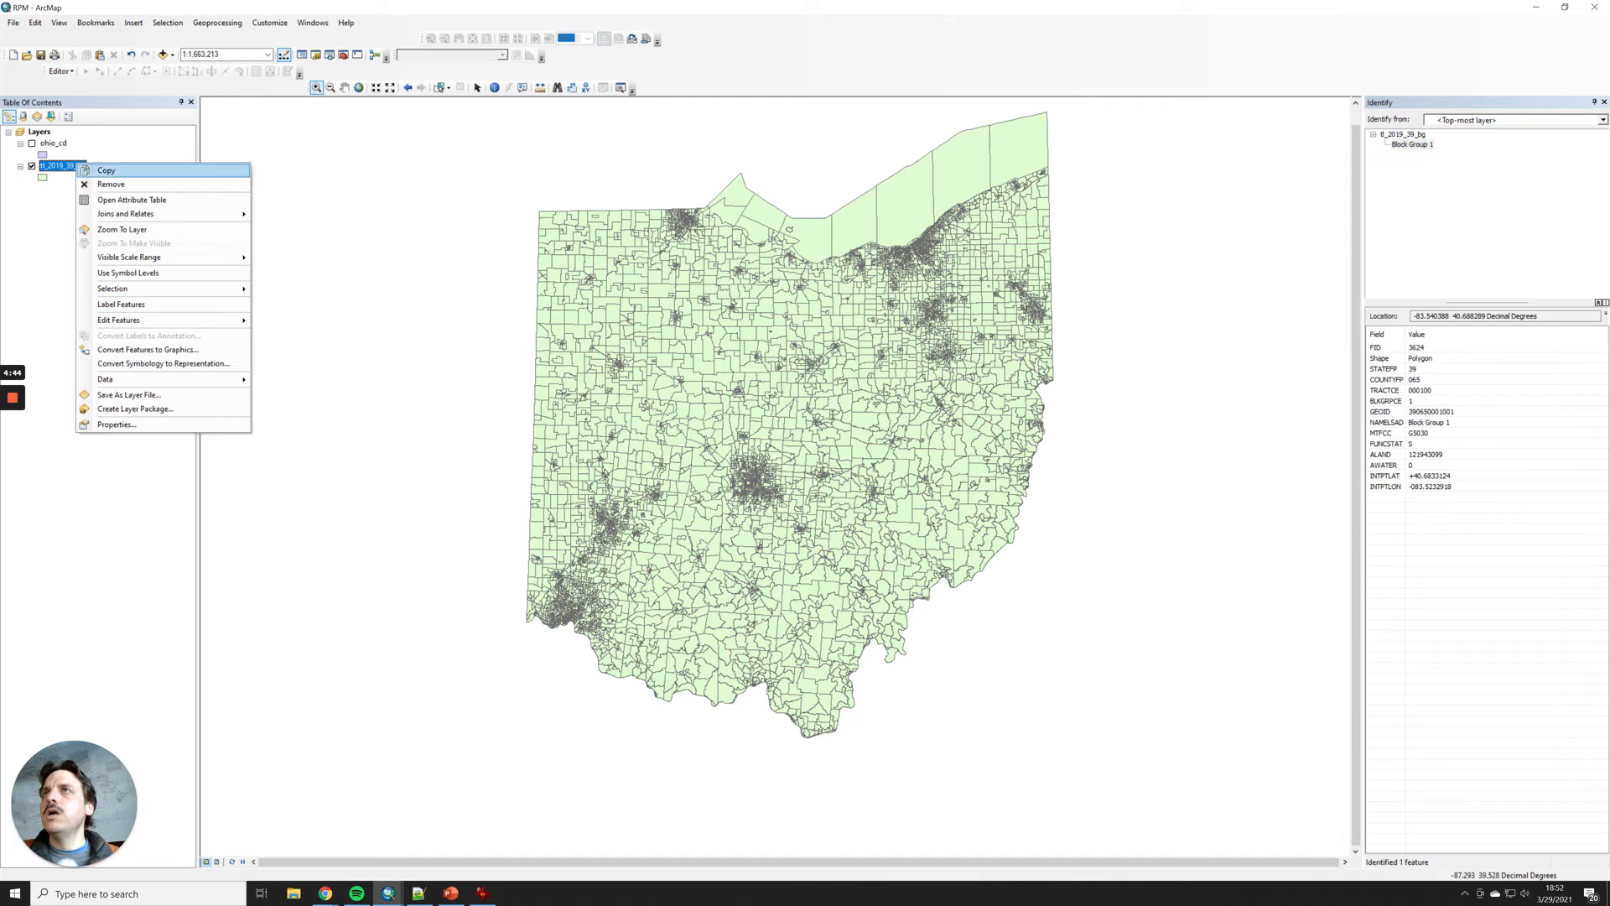
{"action": "left_click", "coordinate": [52, 243]}
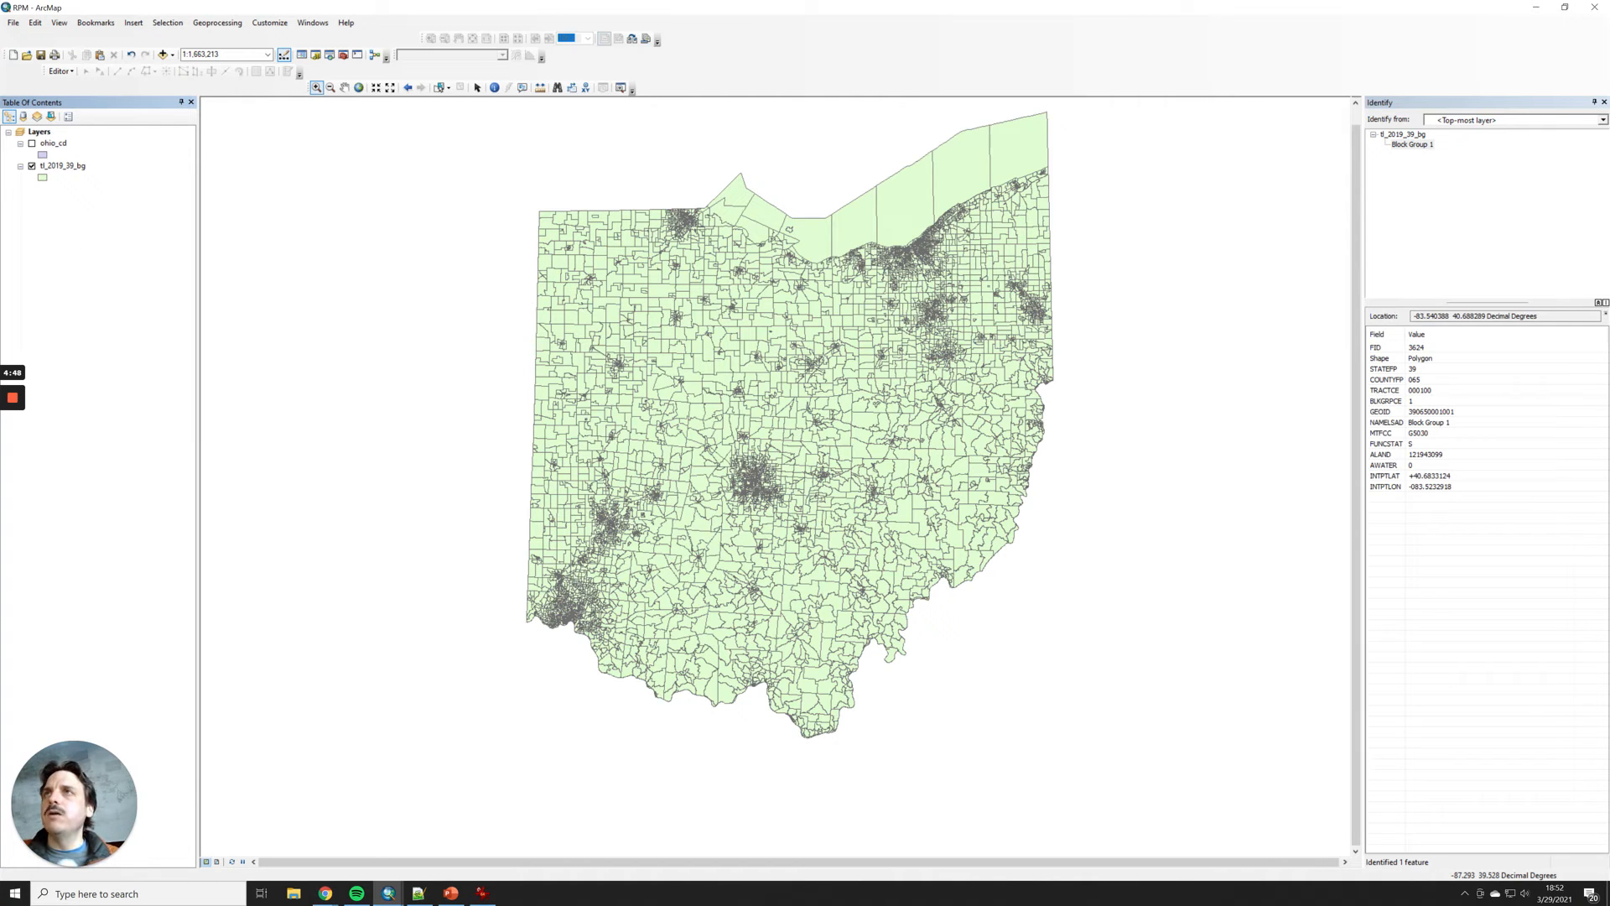
{"action": "right_click", "coordinate": [73, 165]}
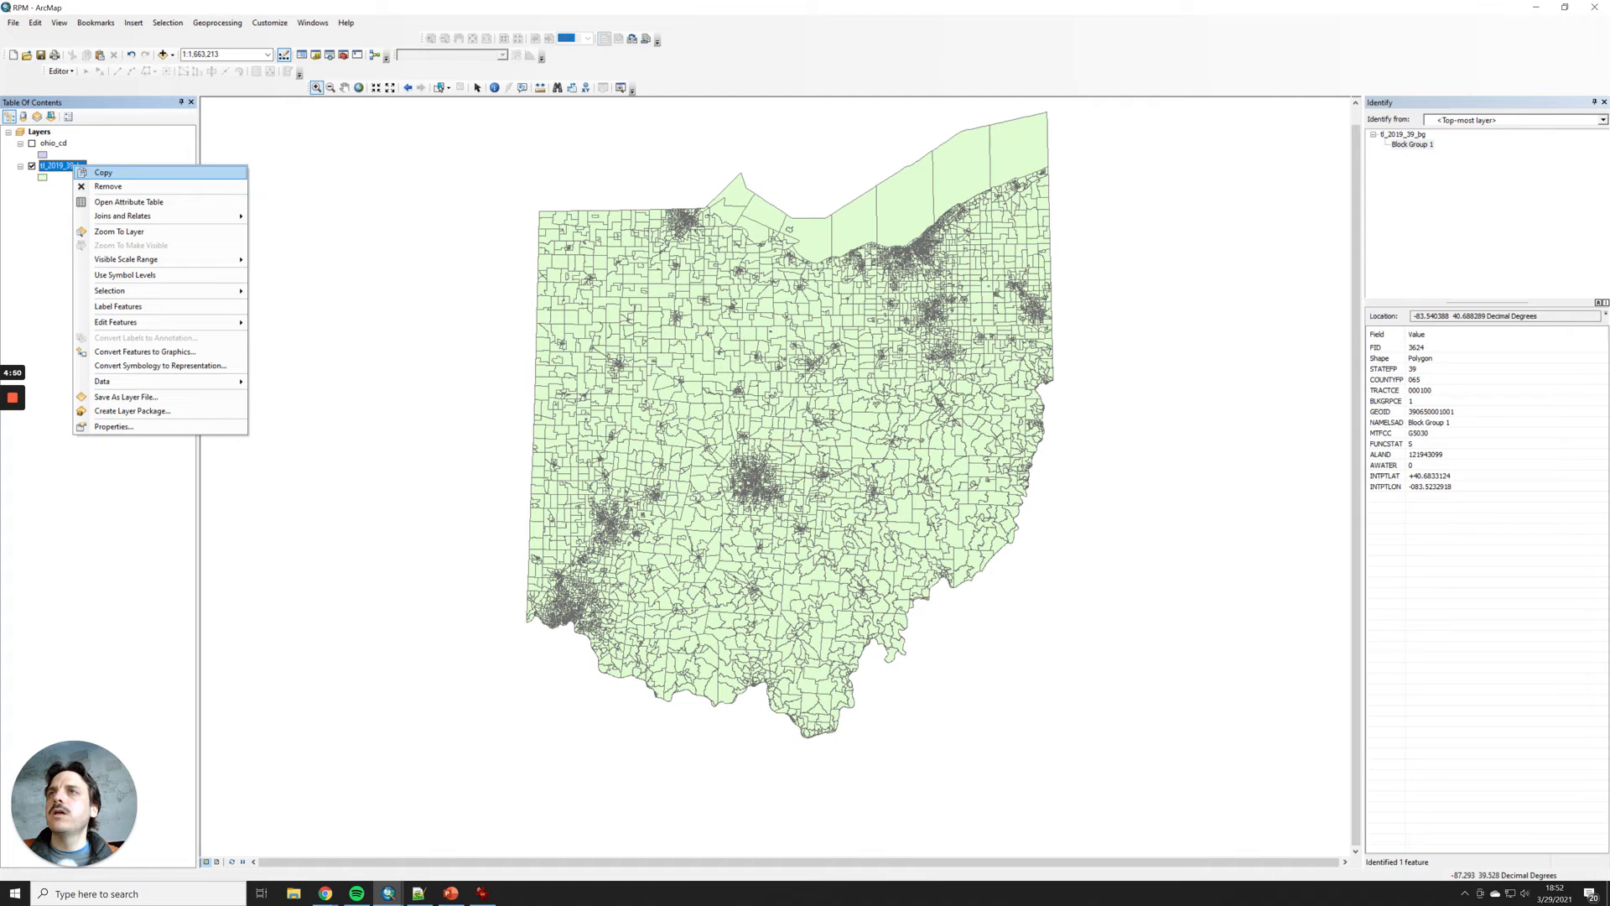
{"action": "mouse_move", "coordinate": [126, 217]}
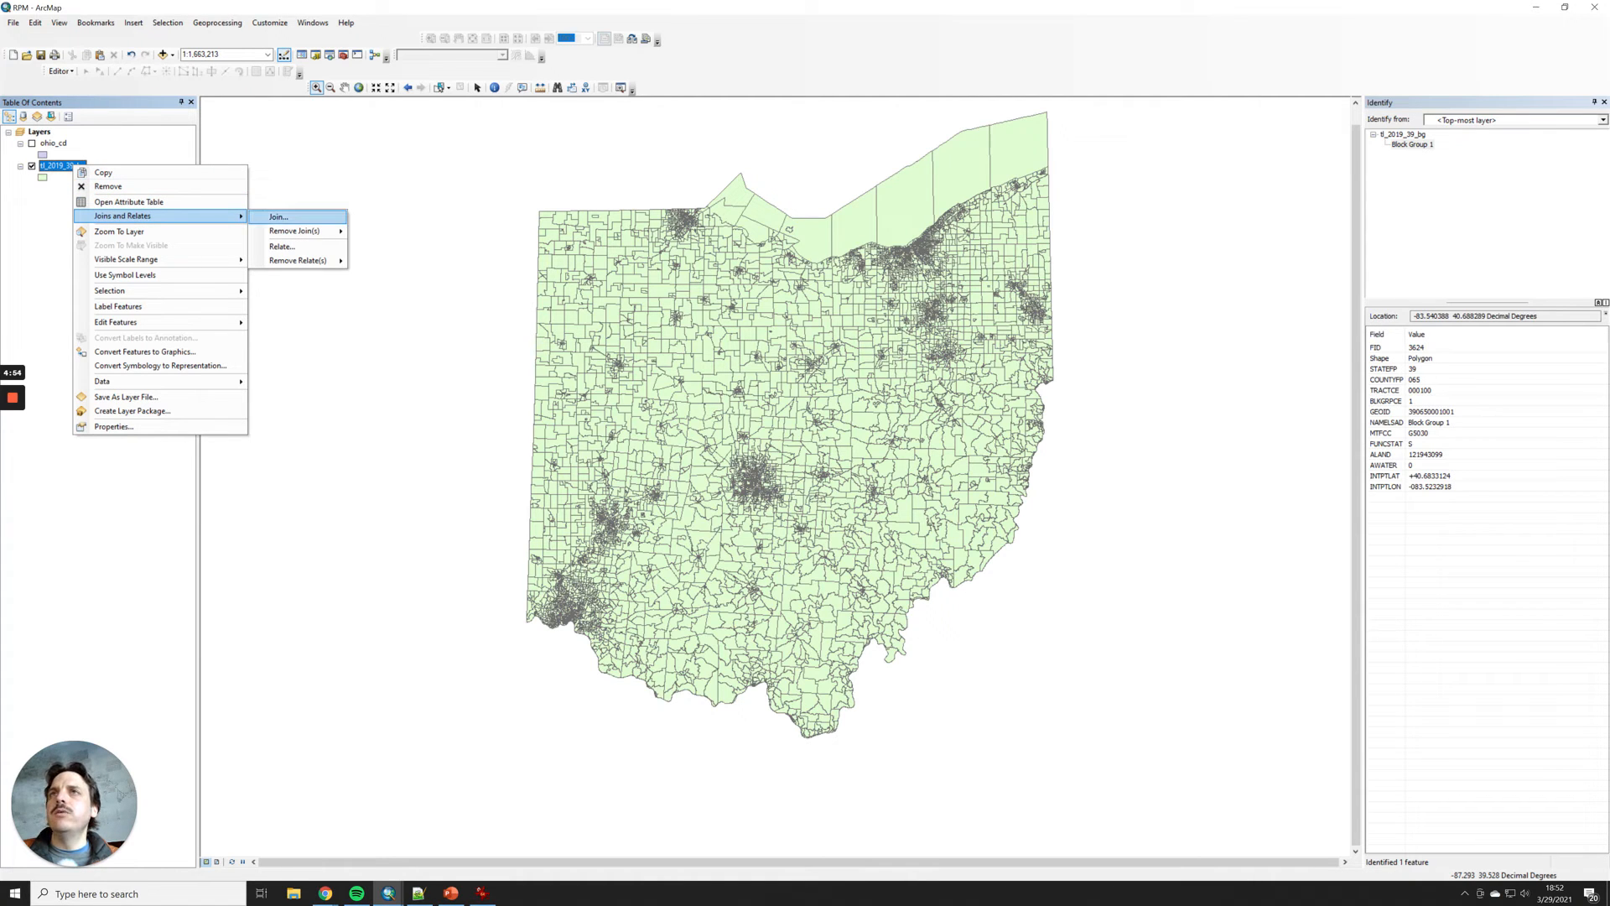
{"action": "left_click", "coordinate": [297, 217]}
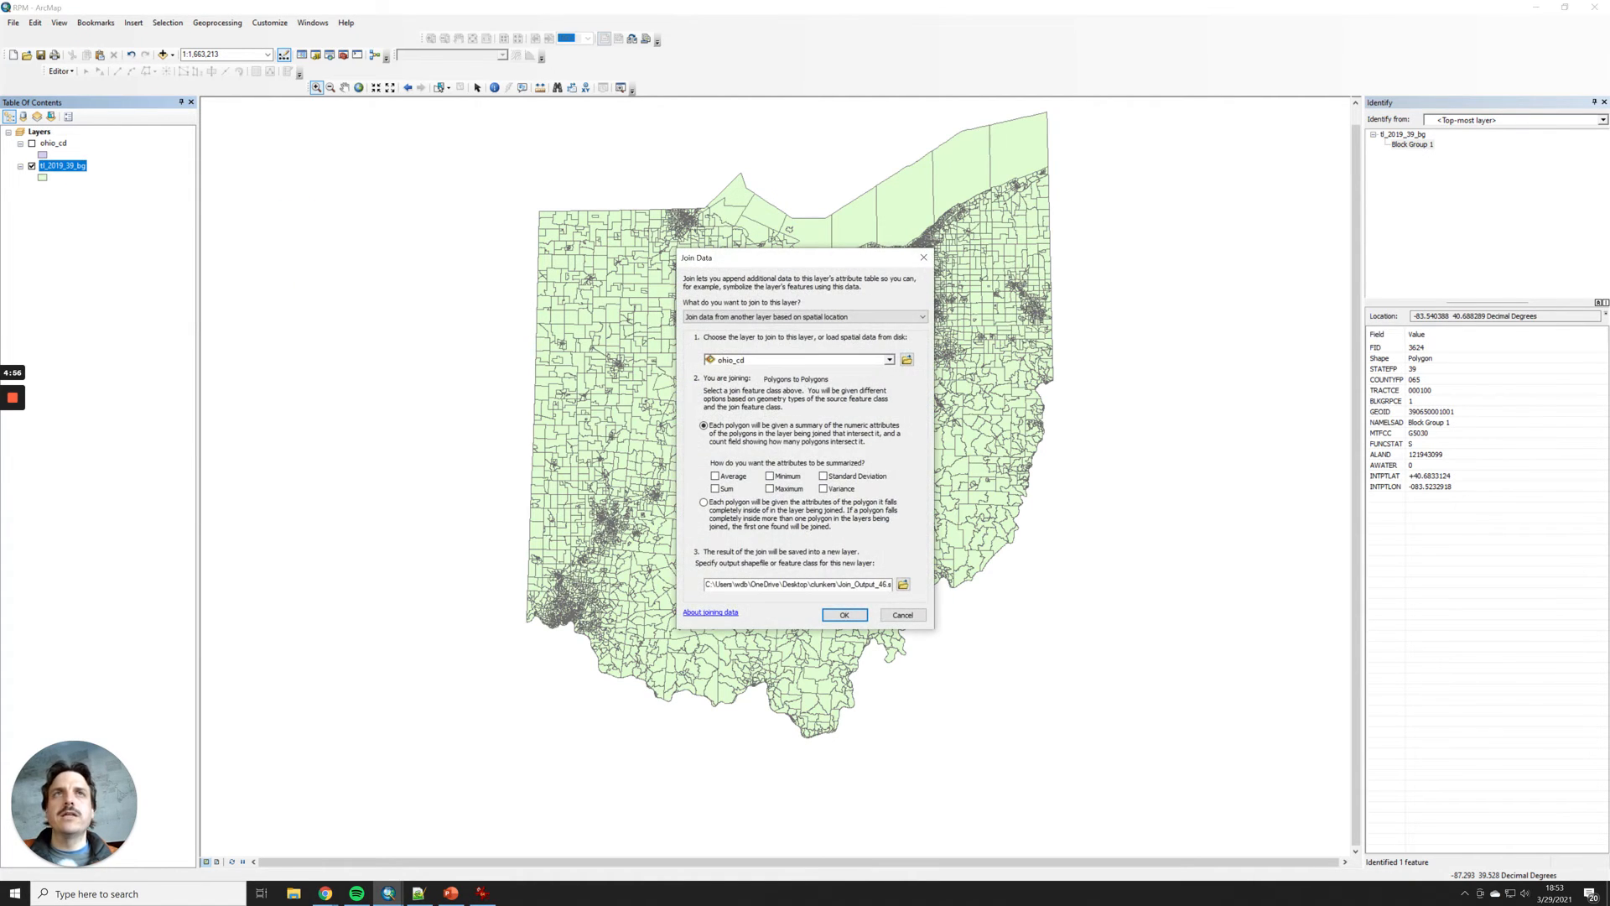
{"action": "left_click_drag", "start_coordinate": [784, 258], "coordinate": [657, 201]}
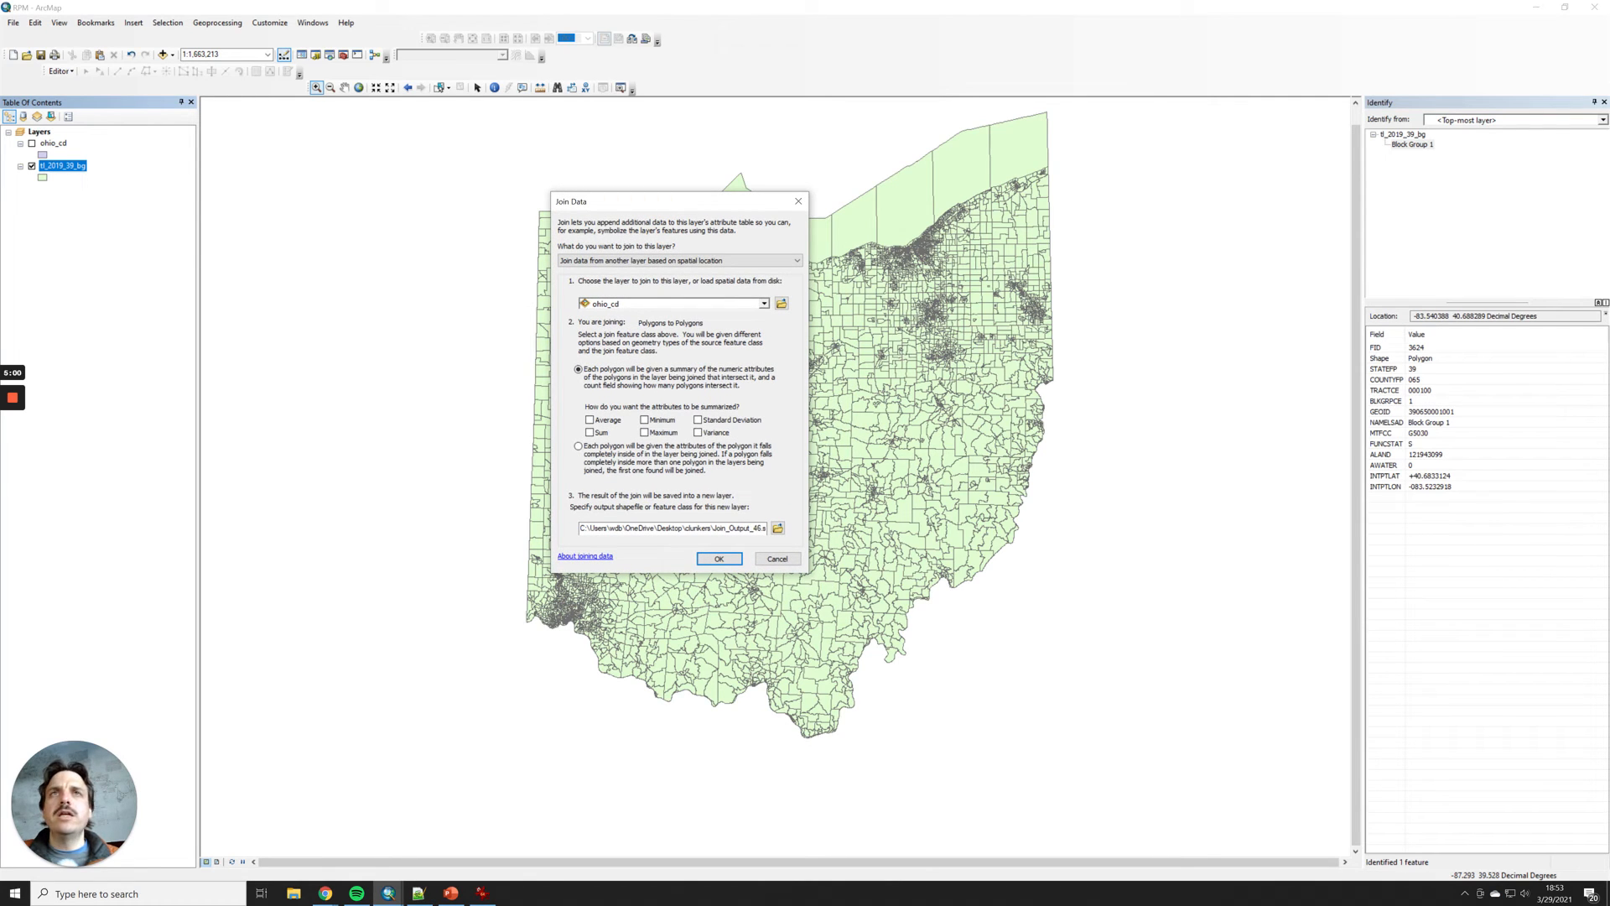
{"action": "left_click", "coordinate": [763, 261]}
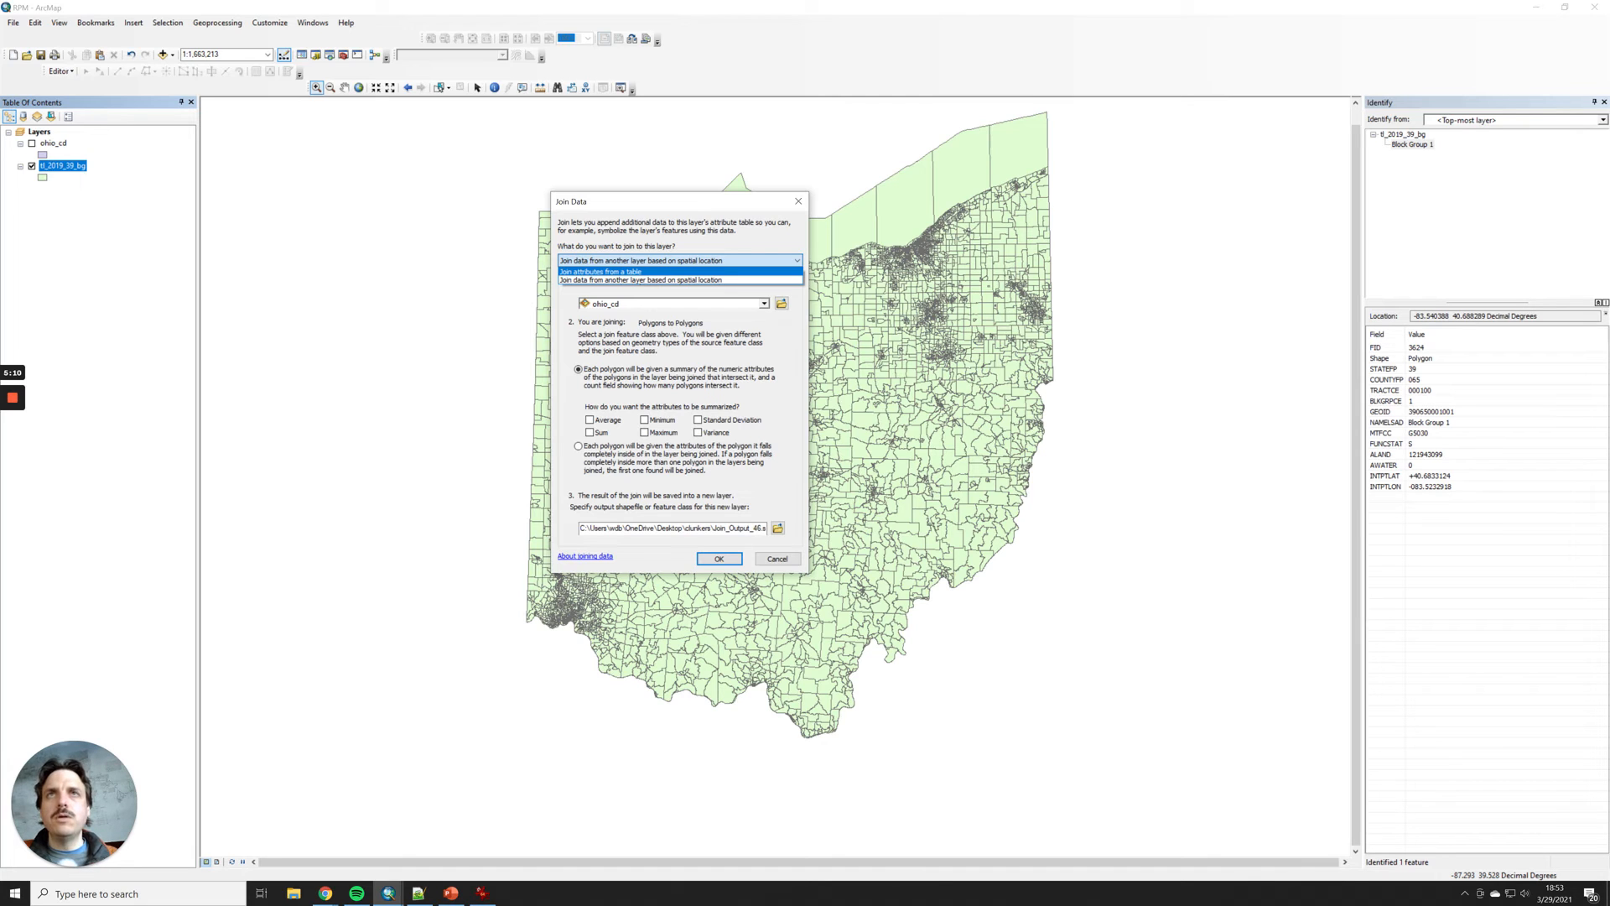
{"action": "left_click", "coordinate": [610, 272]}
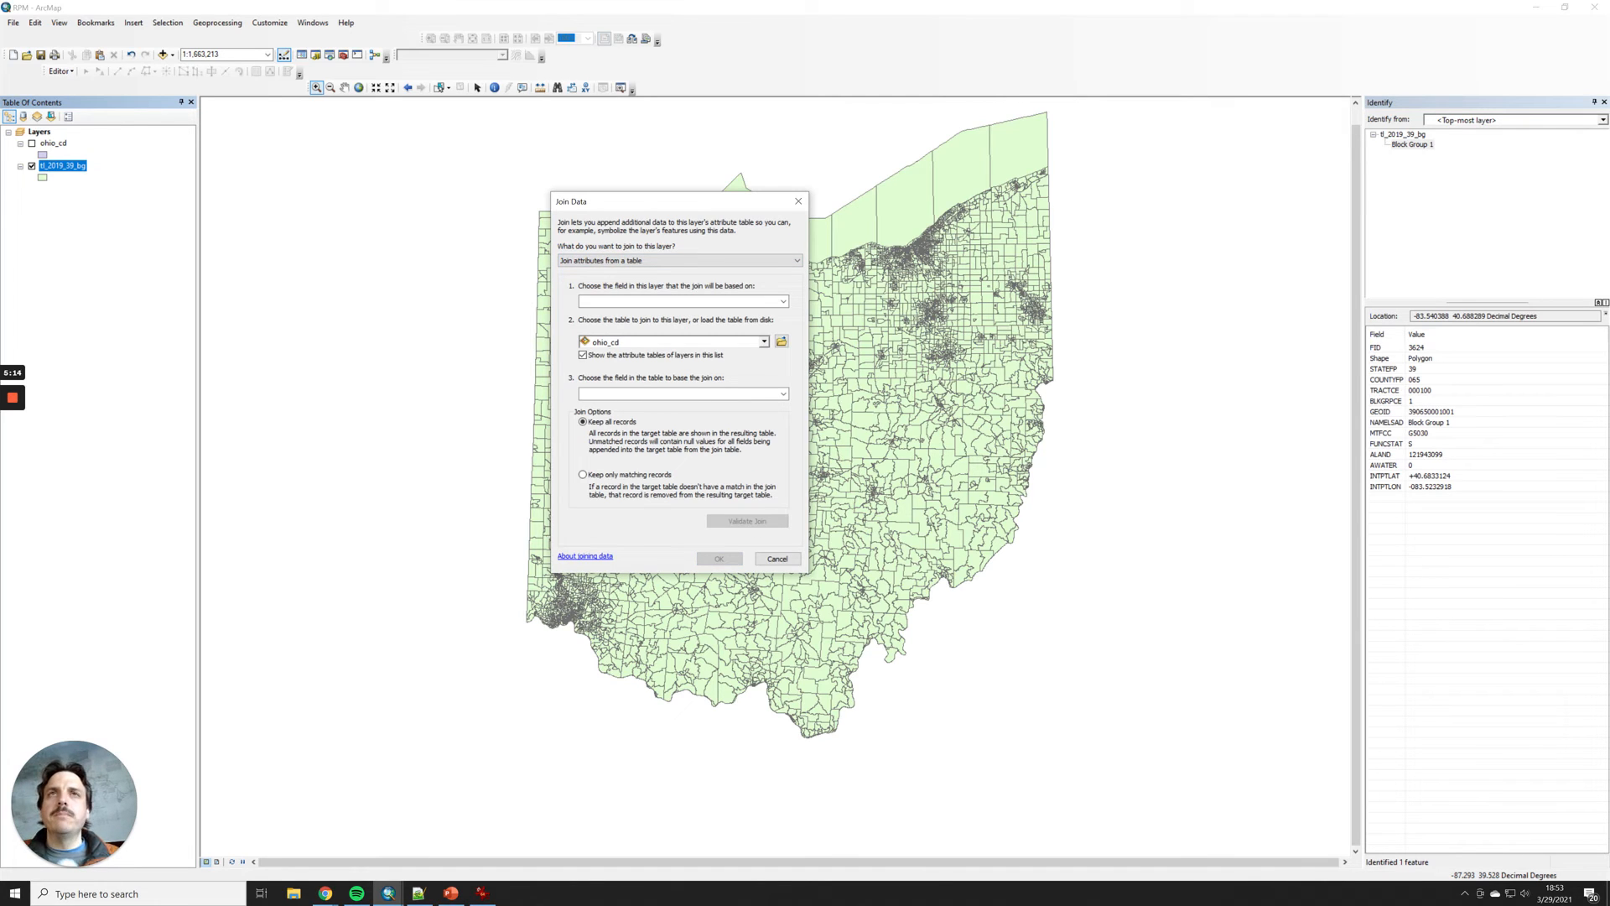
{"action": "left_click_drag", "start_coordinate": [691, 199], "coordinate": [647, 179]}
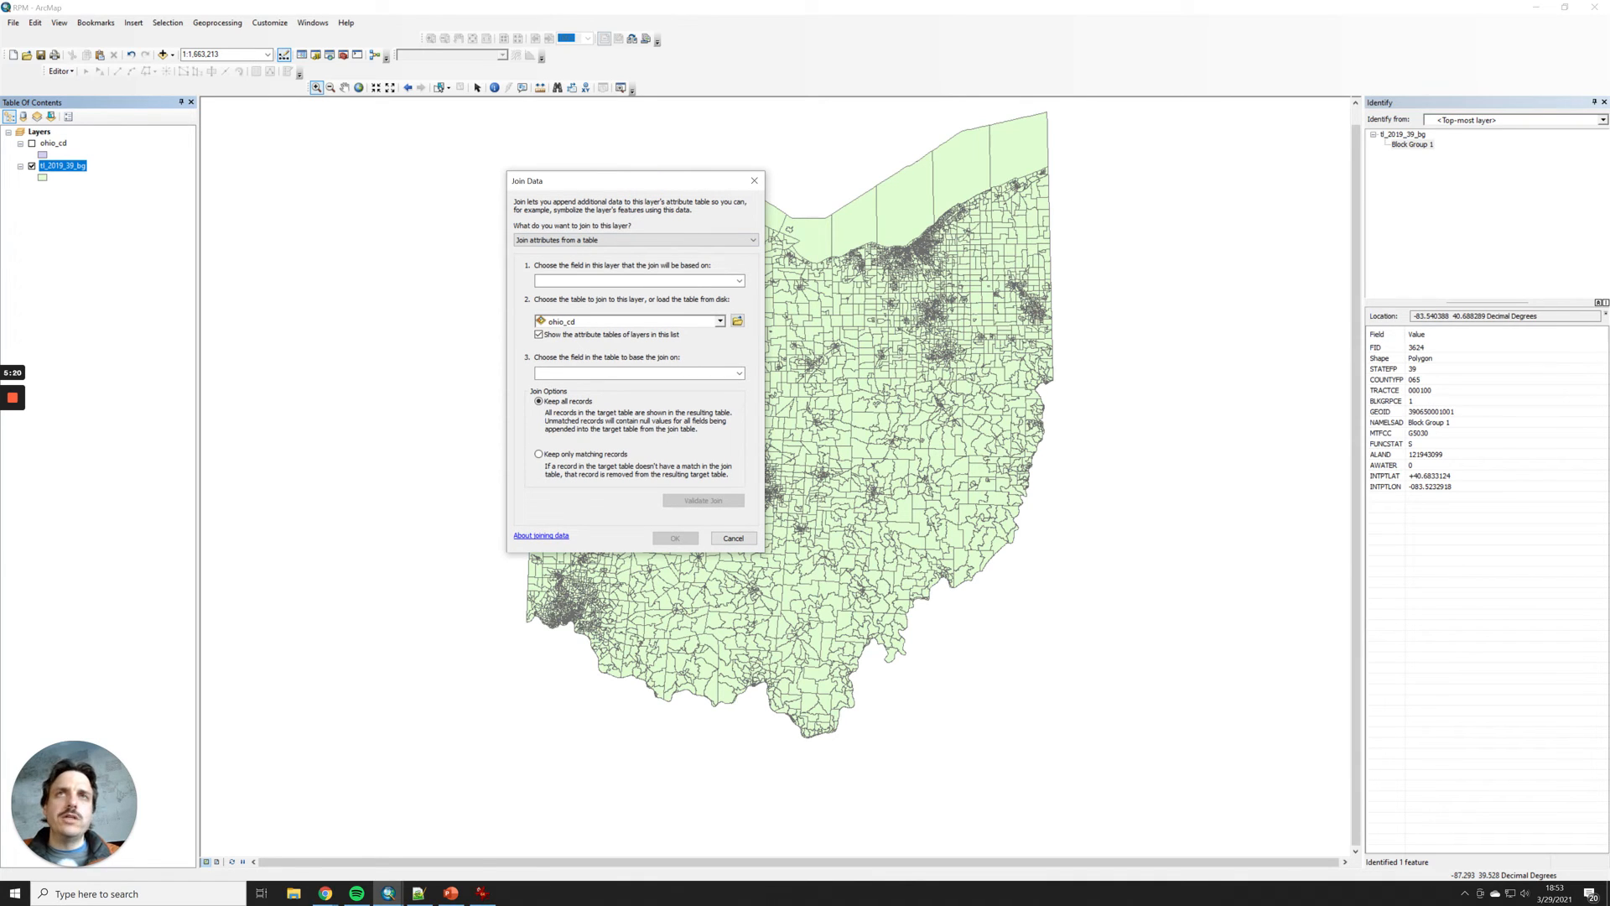
- Join bg_race.txt to the layer, matching geonum to the table's GeoID field and keeping all records
{"action": "left_click", "coordinate": [646, 280]}
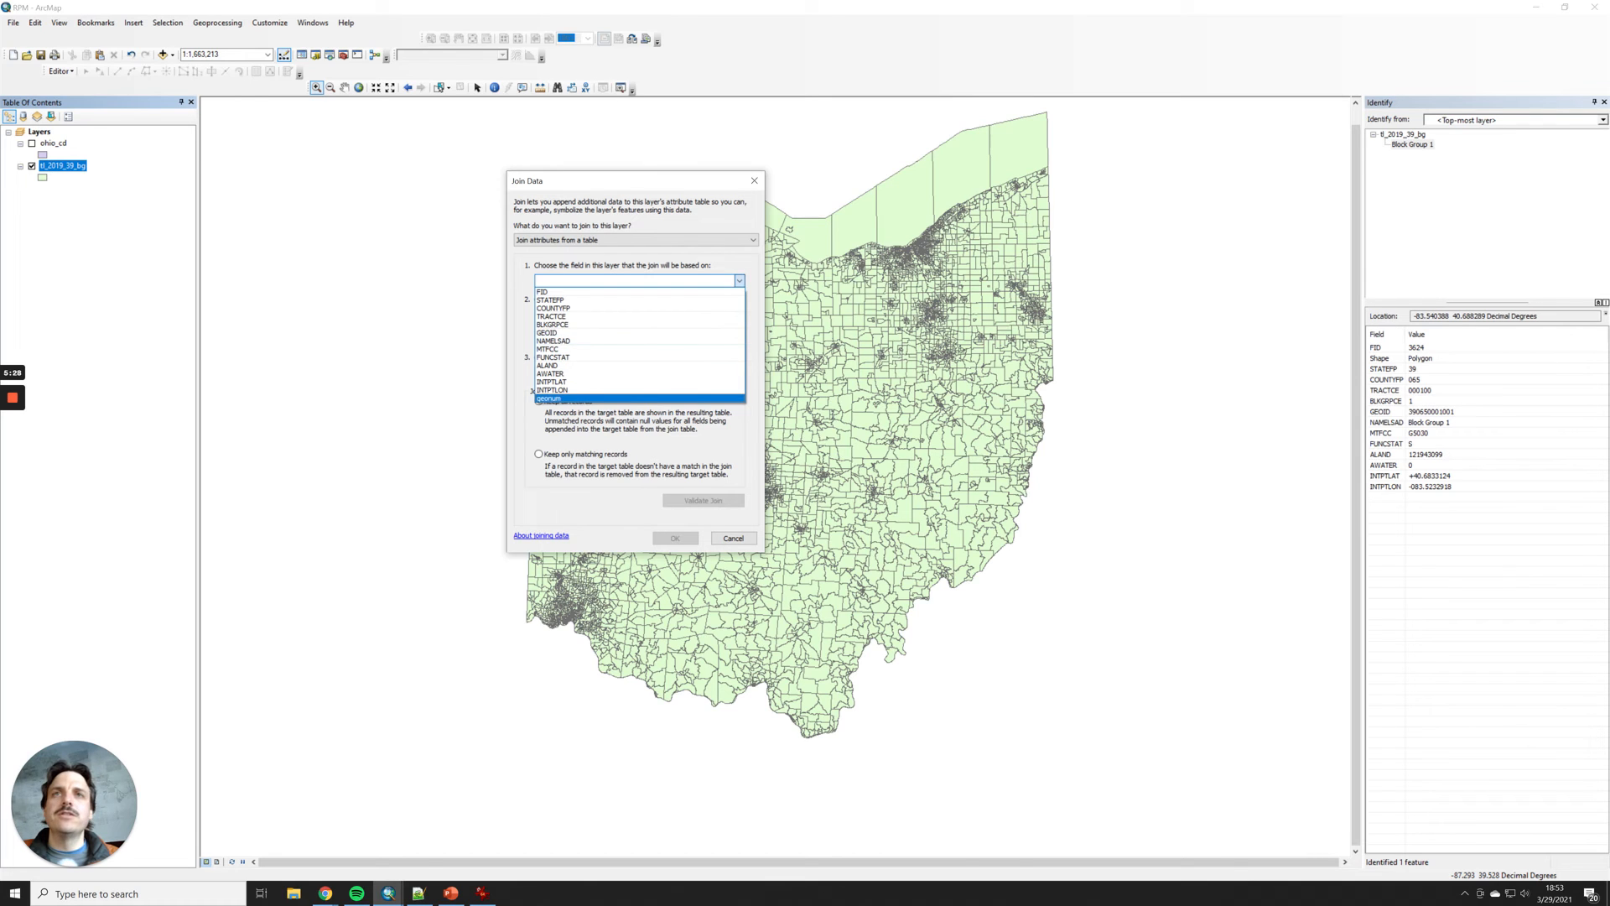
{"action": "left_click", "coordinate": [550, 399]}
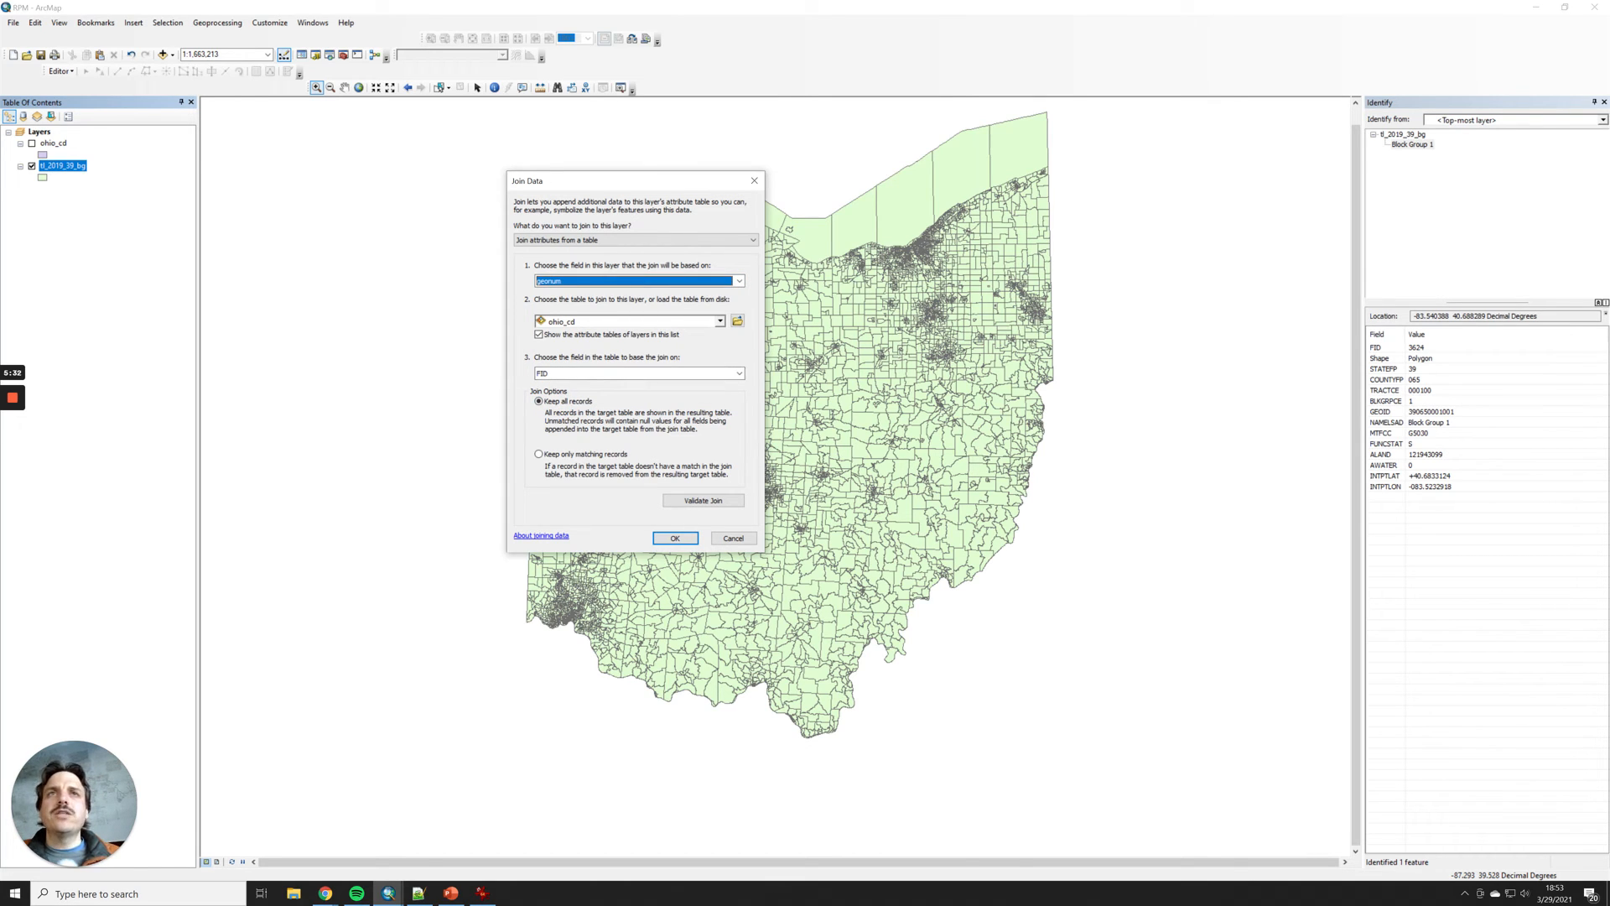
{"action": "left_click", "coordinate": [737, 321]}
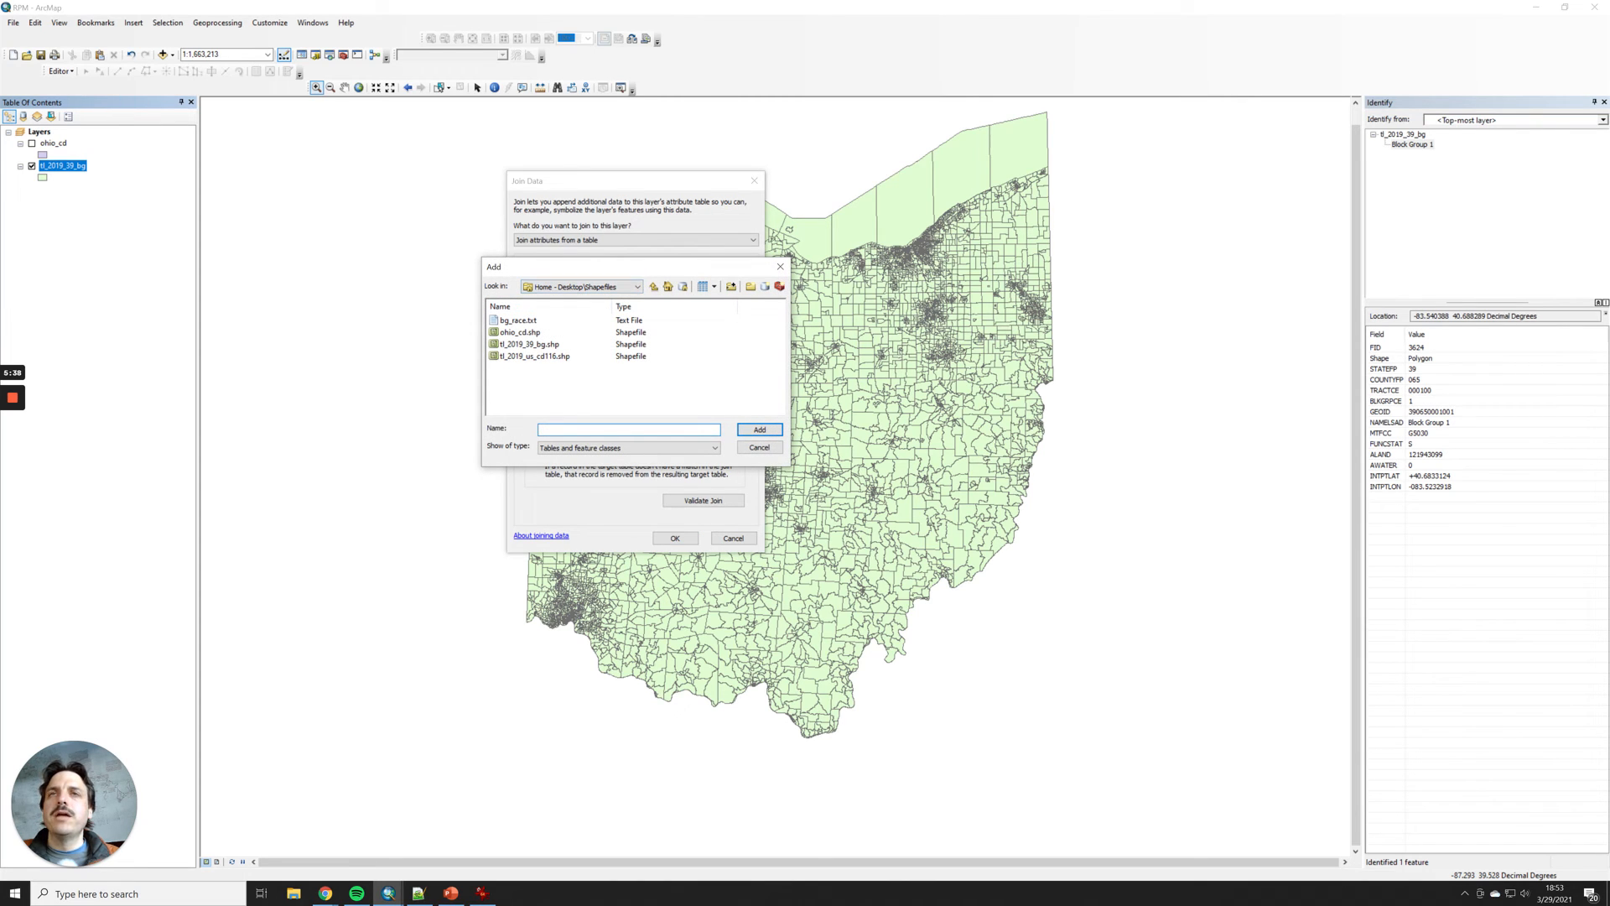
{"action": "double_click", "coordinate": [519, 321]}
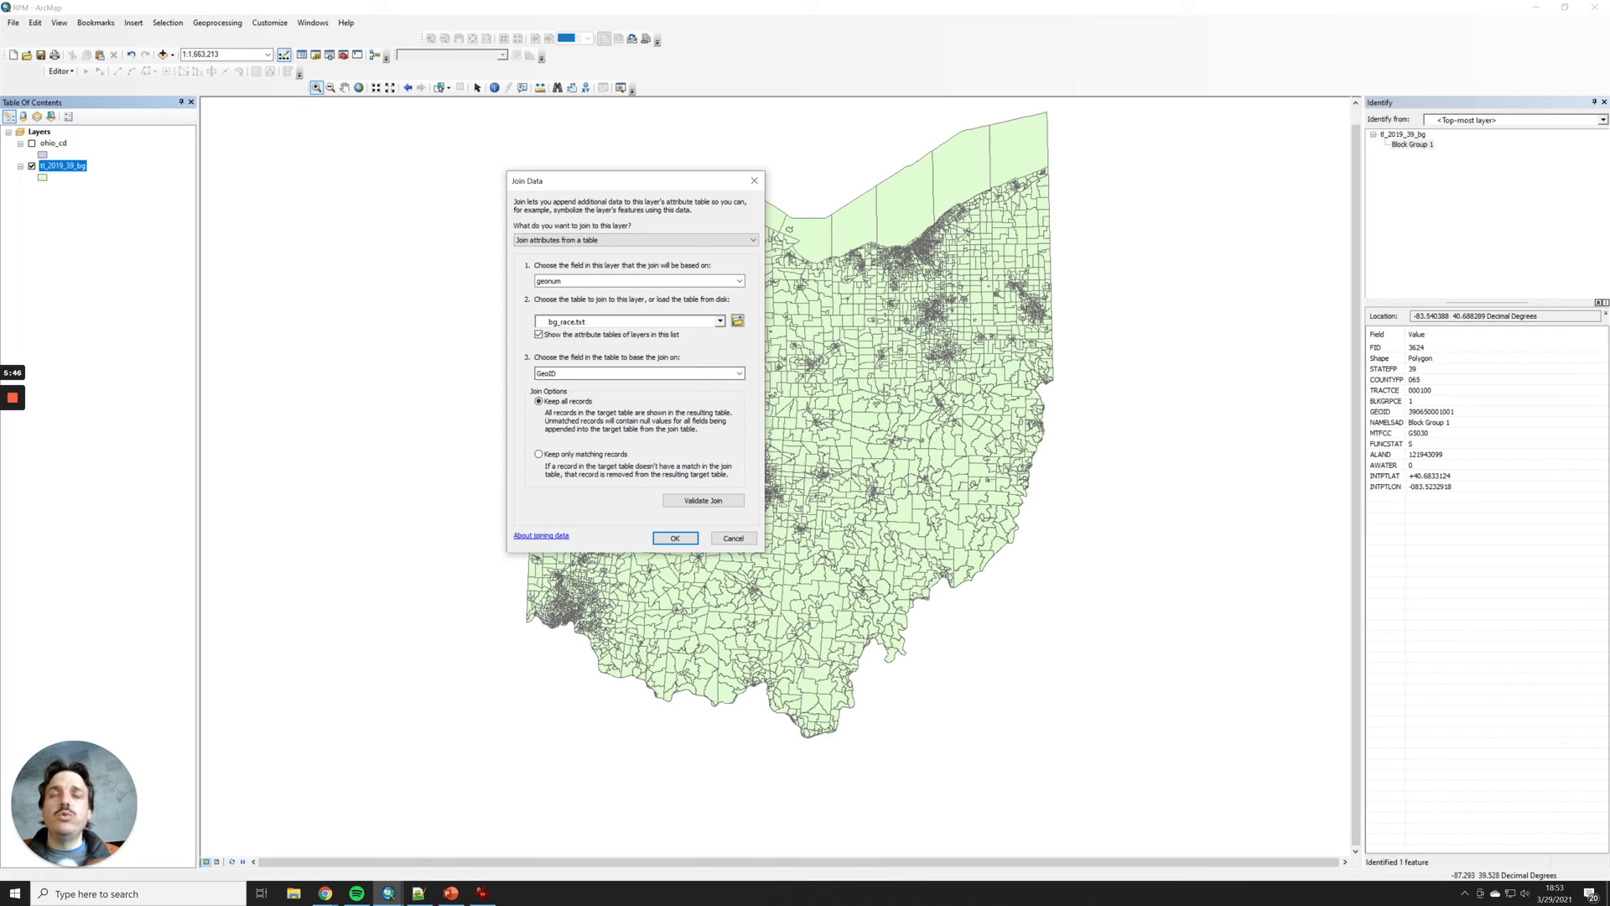
{"action": "left_click", "coordinate": [553, 373]}
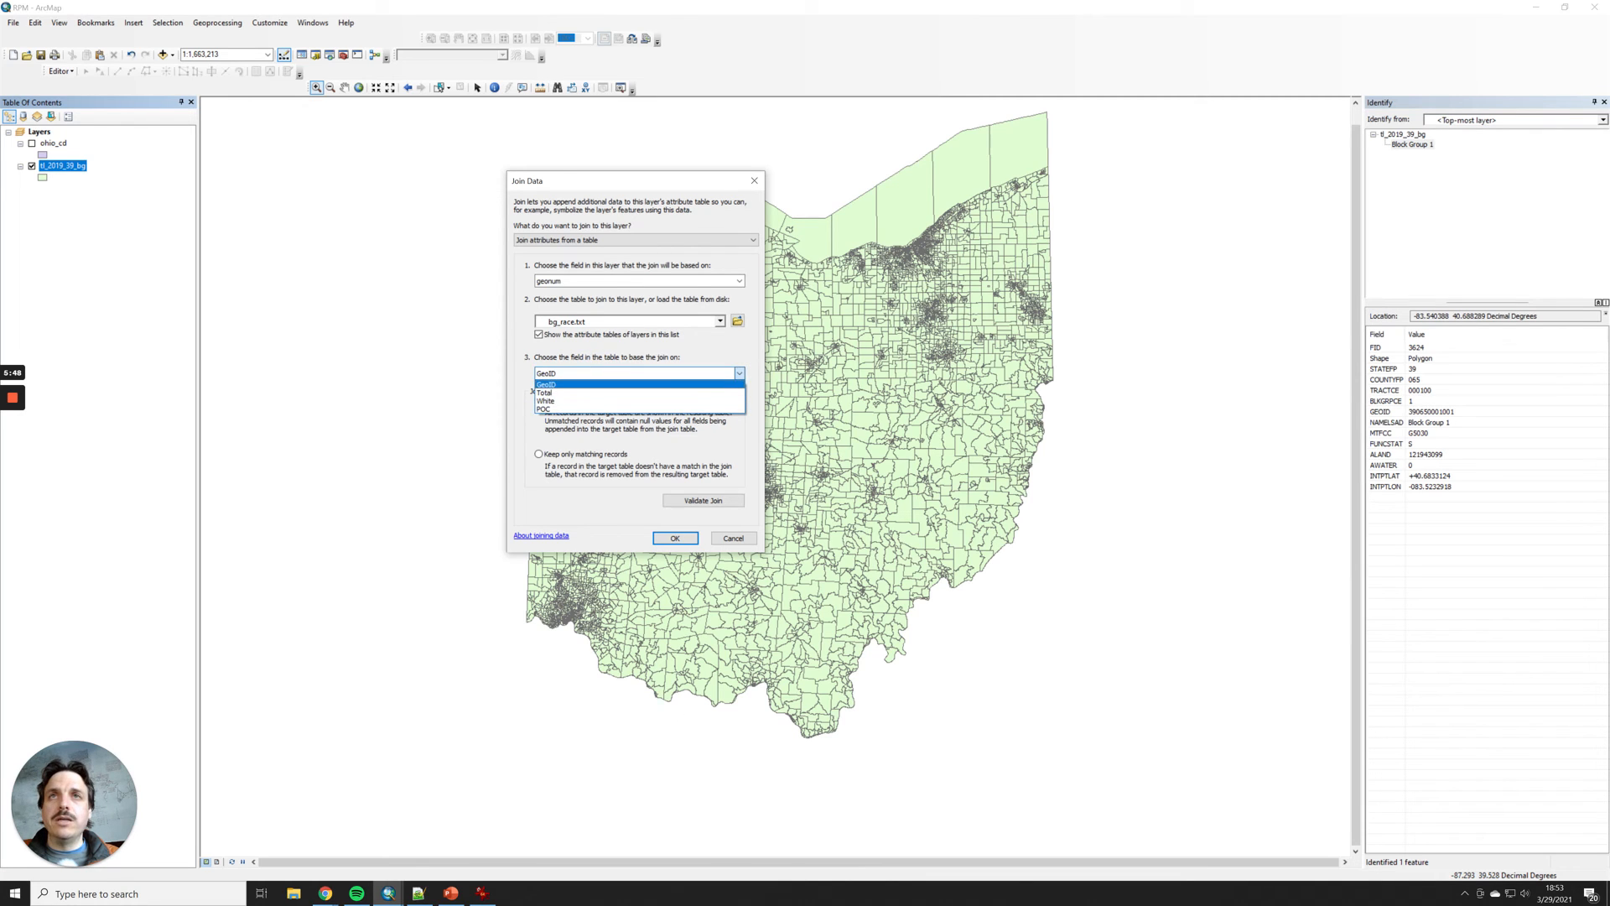
{"action": "left_click", "coordinate": [553, 385]}
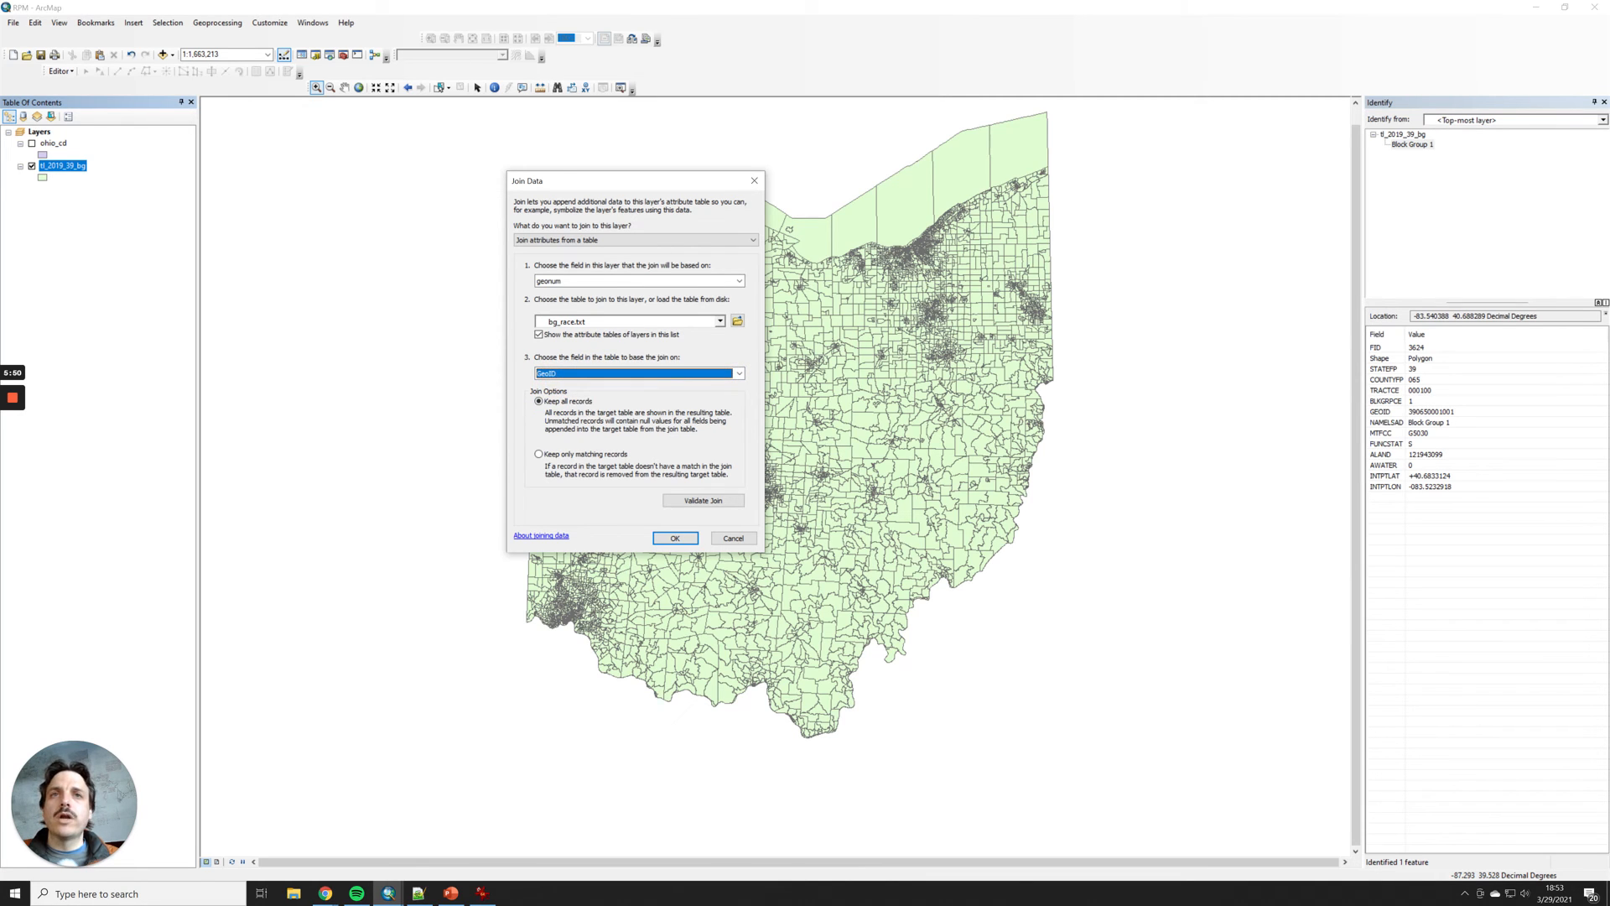
{"action": "left_click", "coordinate": [675, 538]}
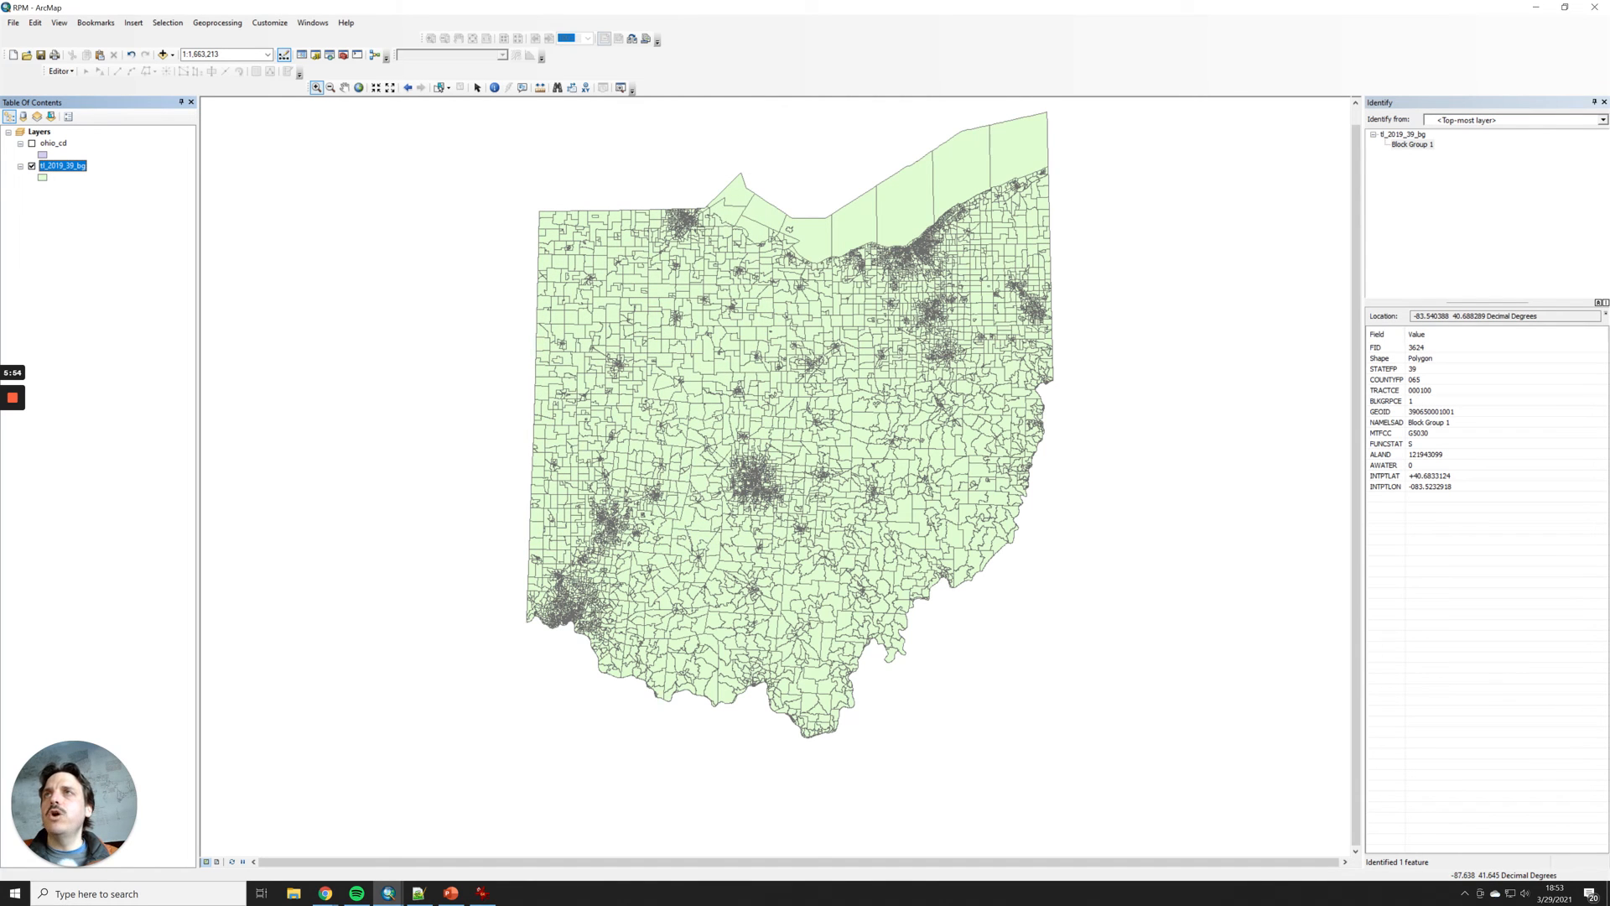
- Check the joined Total, White and POC columns in the tl_2019_39_bg attribute table, and close the table
{"action": "right_click", "coordinate": [63, 167]}
{"action": "left_click", "coordinate": [112, 205]}
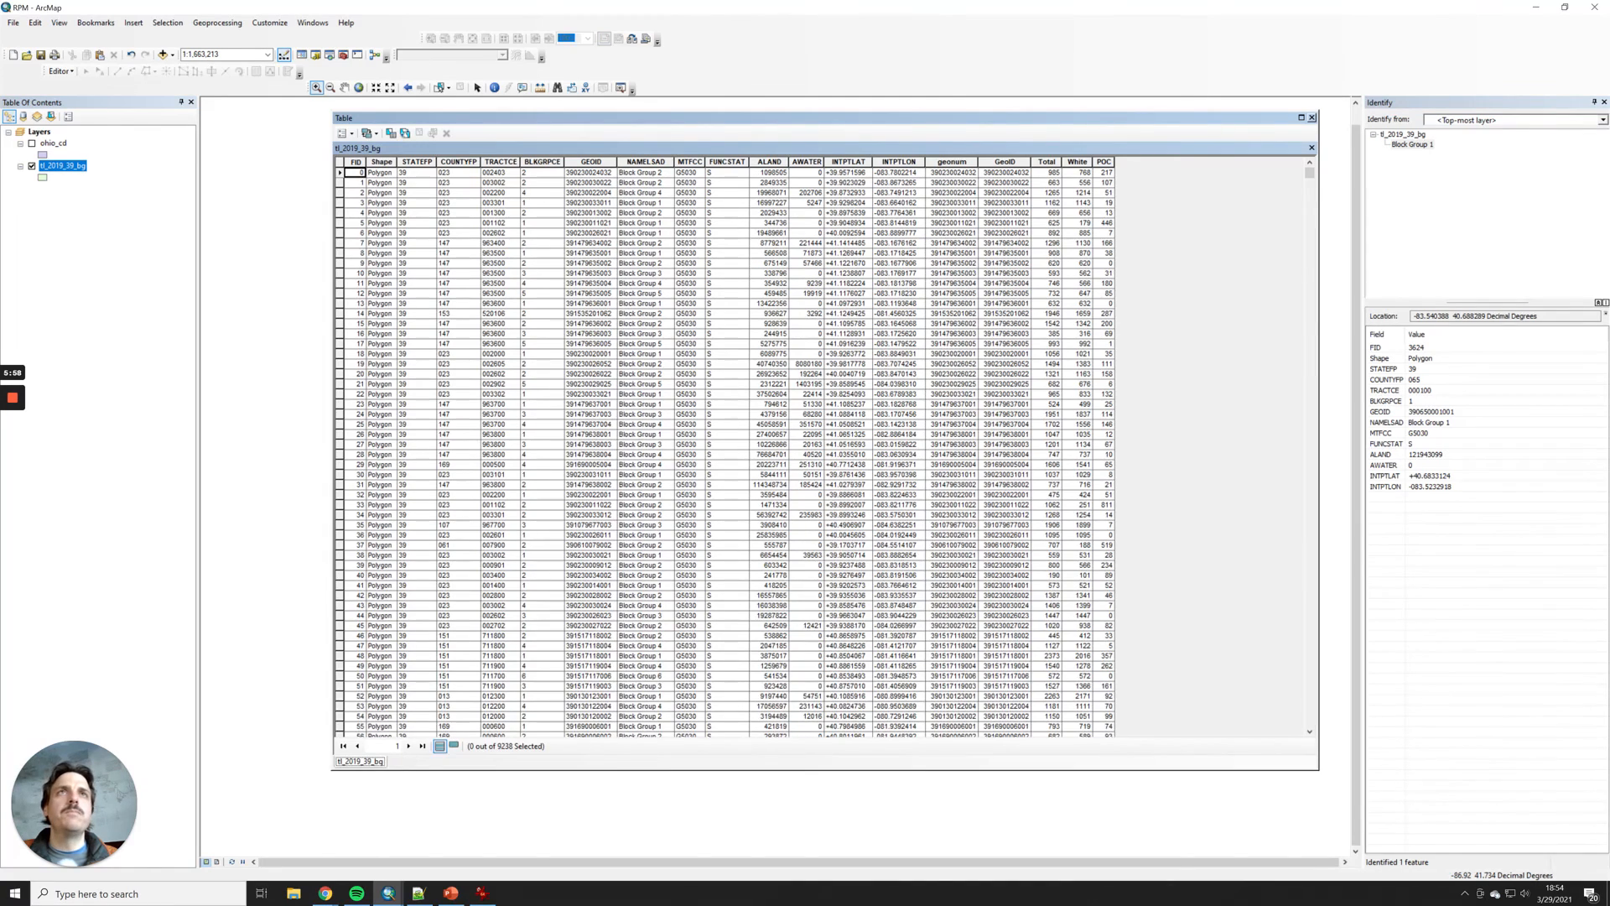
{"action": "left_click_drag", "start_coordinate": [843, 117], "coordinate": [723, 104]}
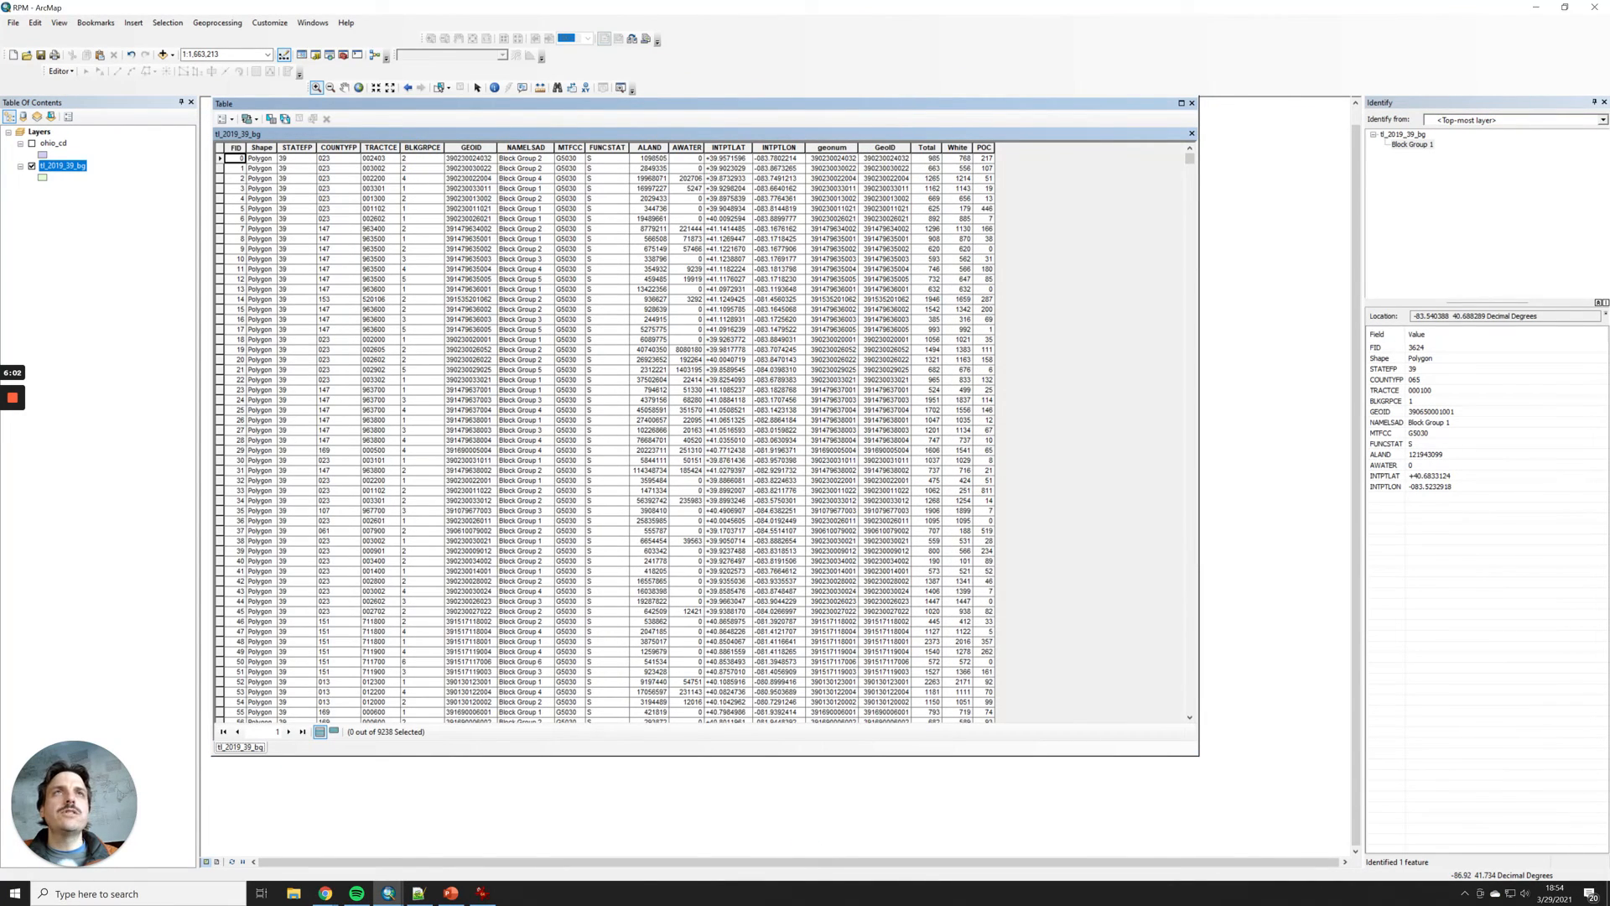
{"action": "left_click", "coordinate": [927, 148]}
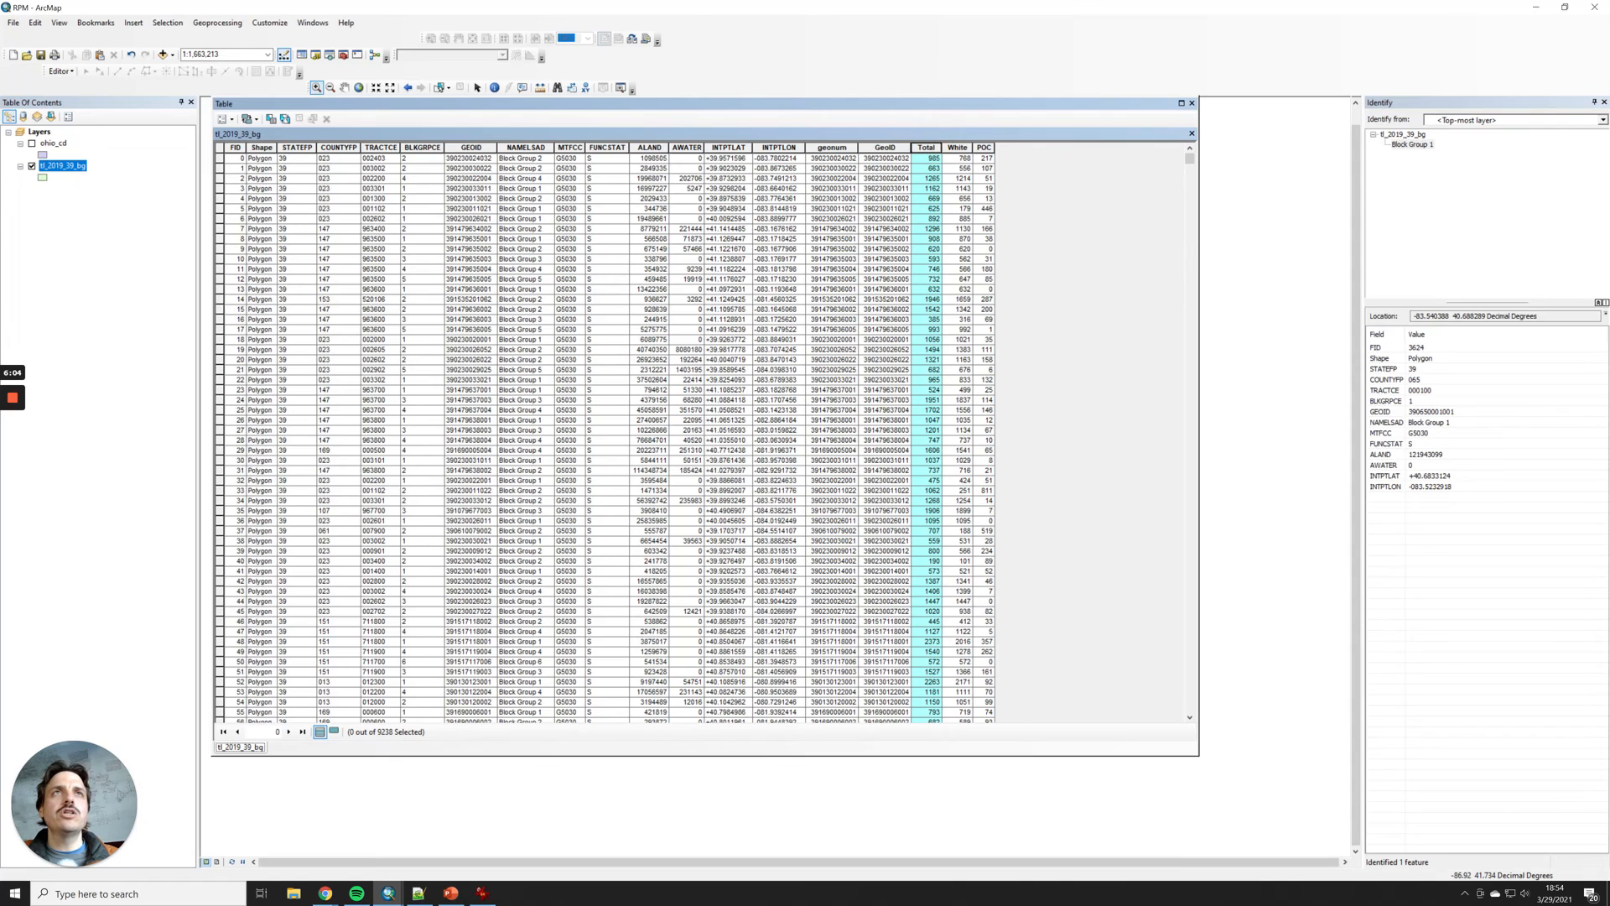
{"action": "left_click", "coordinate": [957, 148]}
{"action": "left_click", "coordinate": [984, 148]}
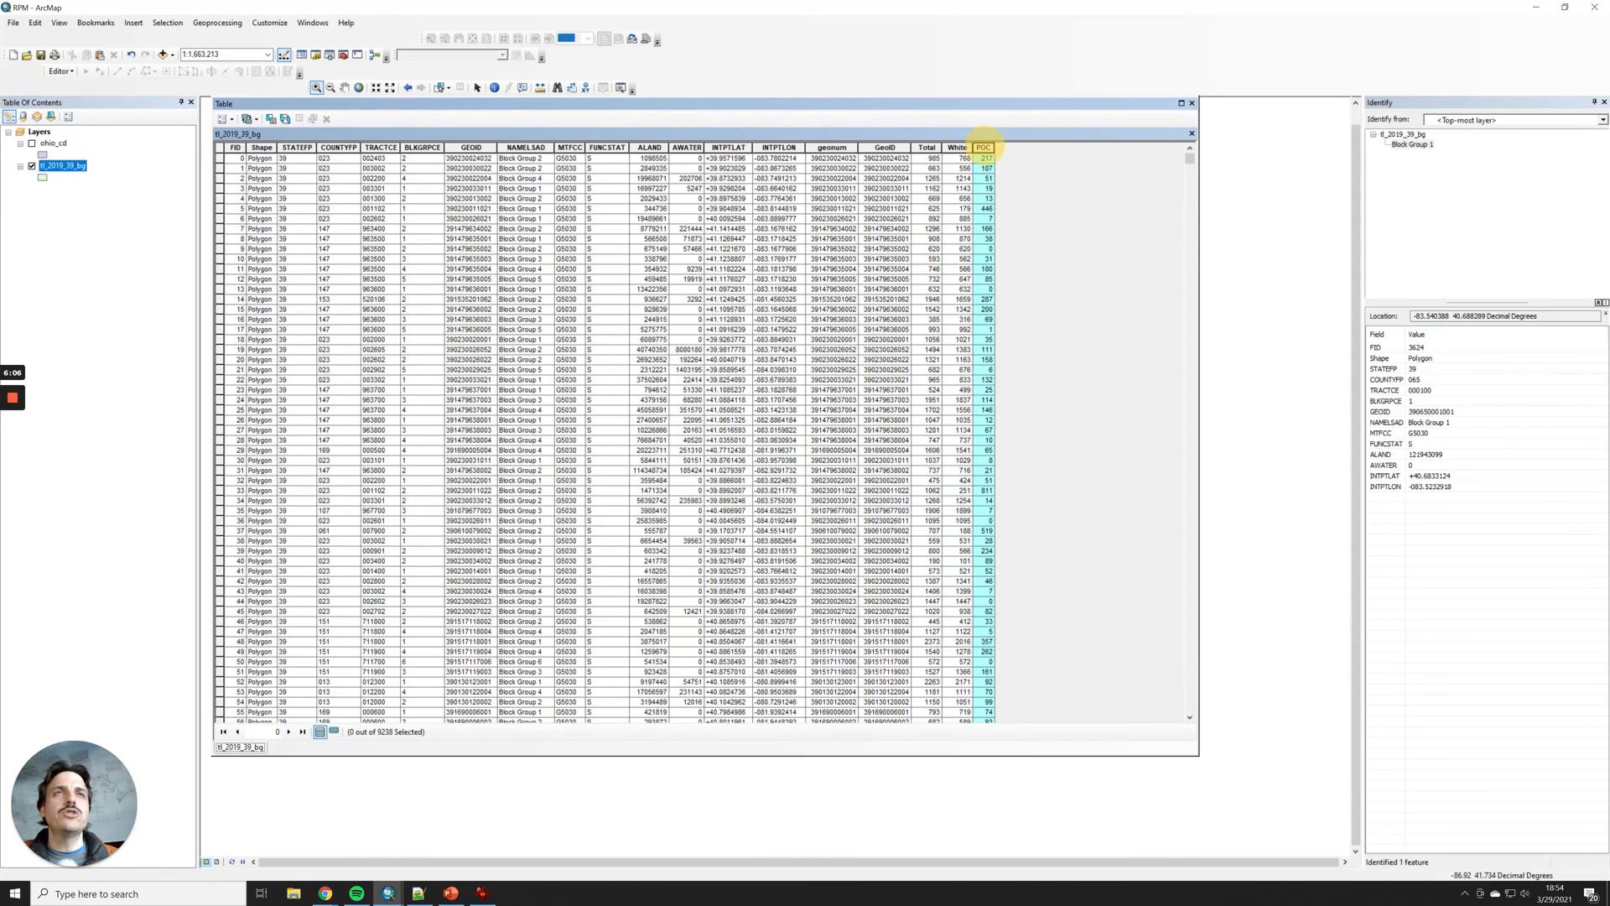
{"action": "mouse_move", "coordinate": [1189, 158]}
{"action": "left_mouse_down"}
{"action": "mouse_move", "coordinate": [1176, 421]}
{"action": "mouse_move", "coordinate": [1197, 151]}
{"action": "left_mouse_up"}
{"action": "left_click", "coordinate": [1193, 103]}
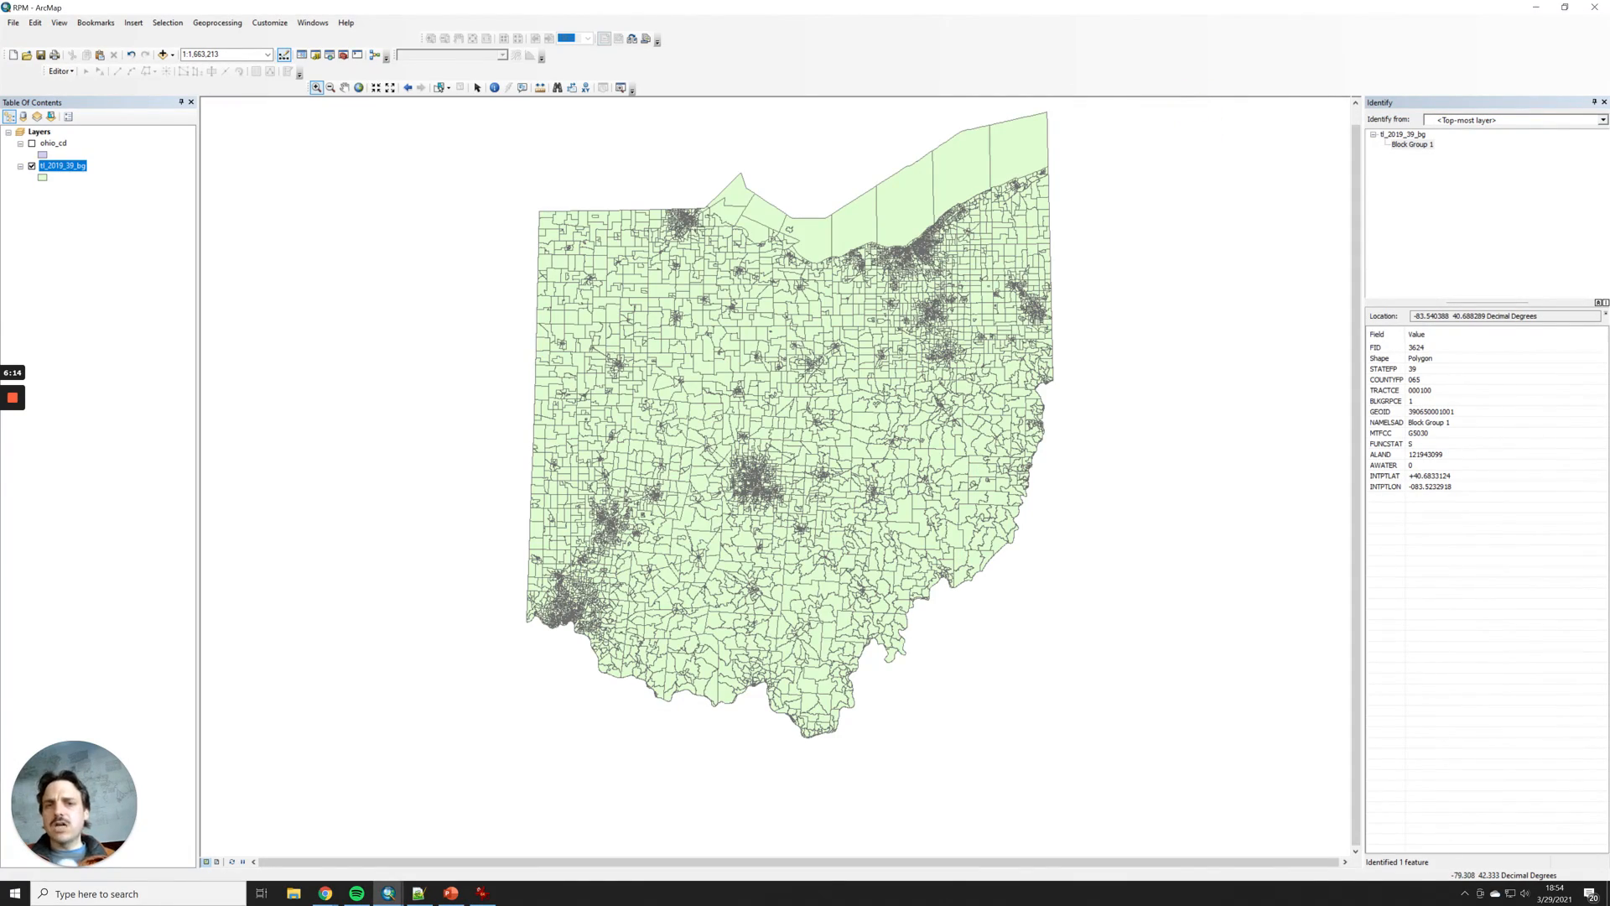